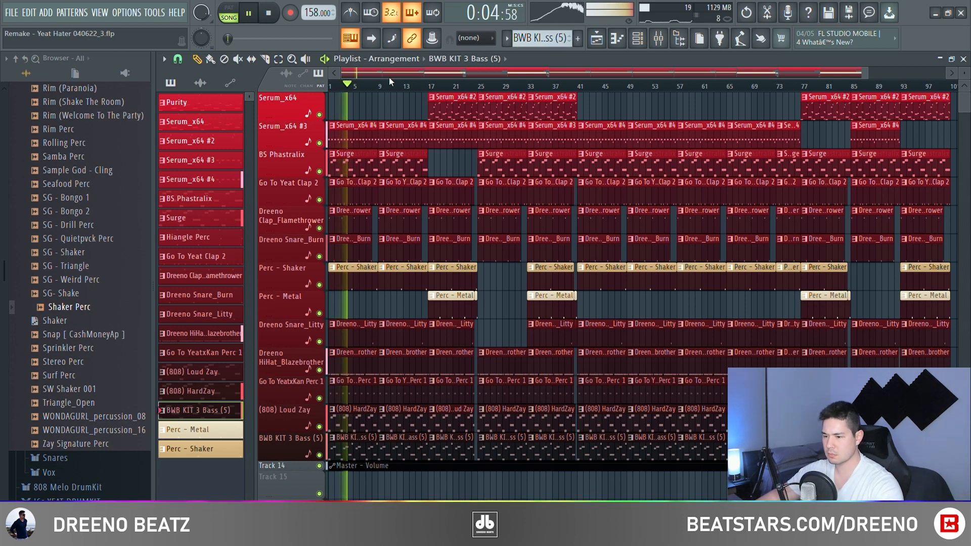
Step: Stop playback and isolate the three melody tracks: Serum_x64, Serum_x64 #3 and BS Phastralix
key(space)
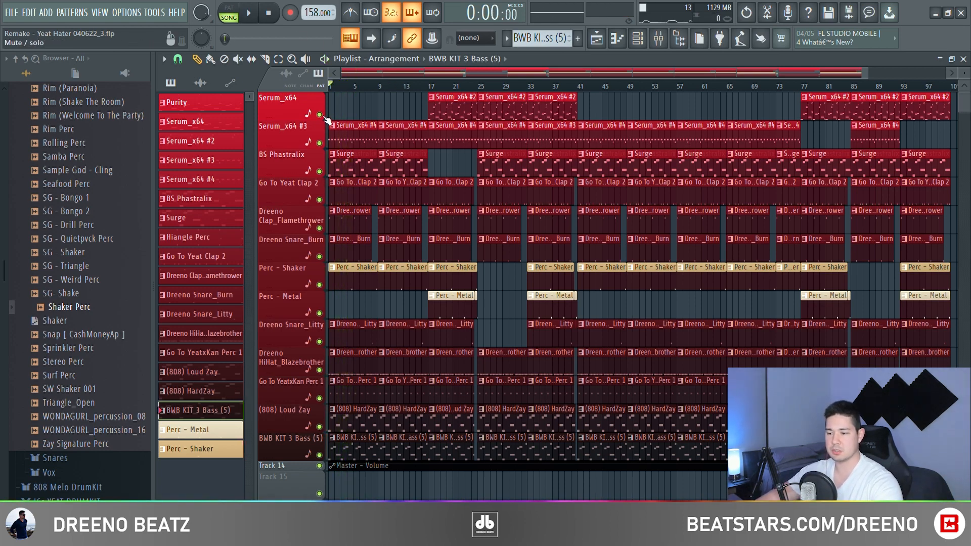
right_click(319, 114)
click(319, 143)
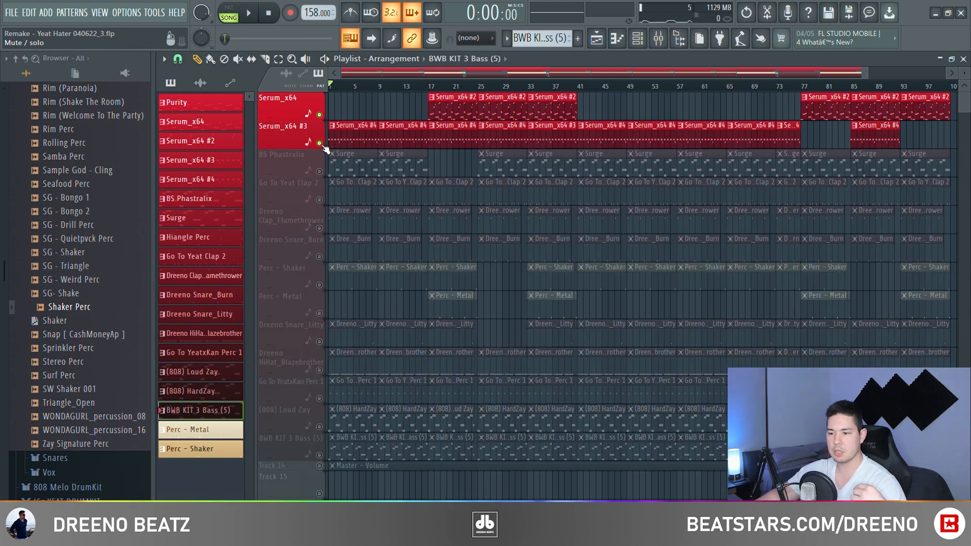
click(319, 171)
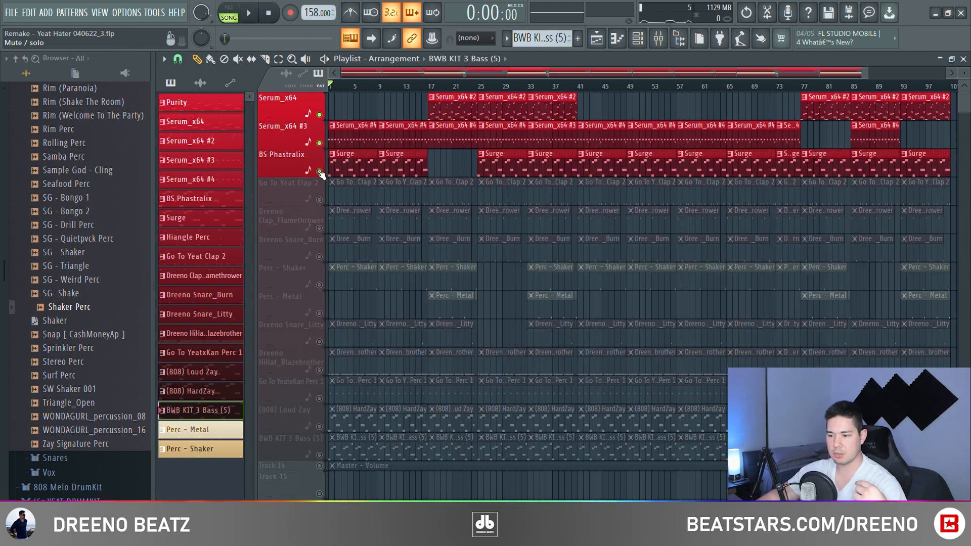
Step: Solo the Serum_x64 #3 track and inspect the synth preset on the Serum_x64 #4 channel
drag(331, 190, 466, 494)
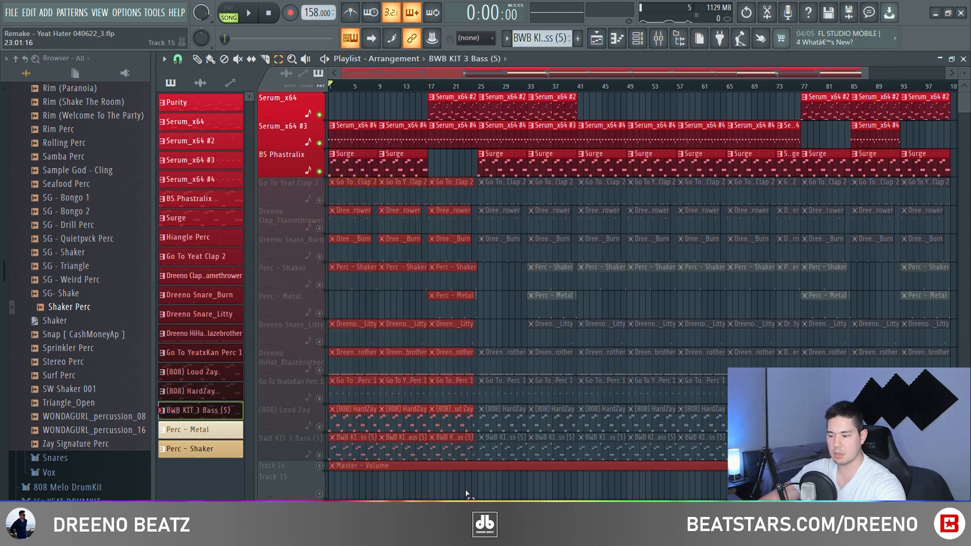
right_click(319, 143)
click(348, 135)
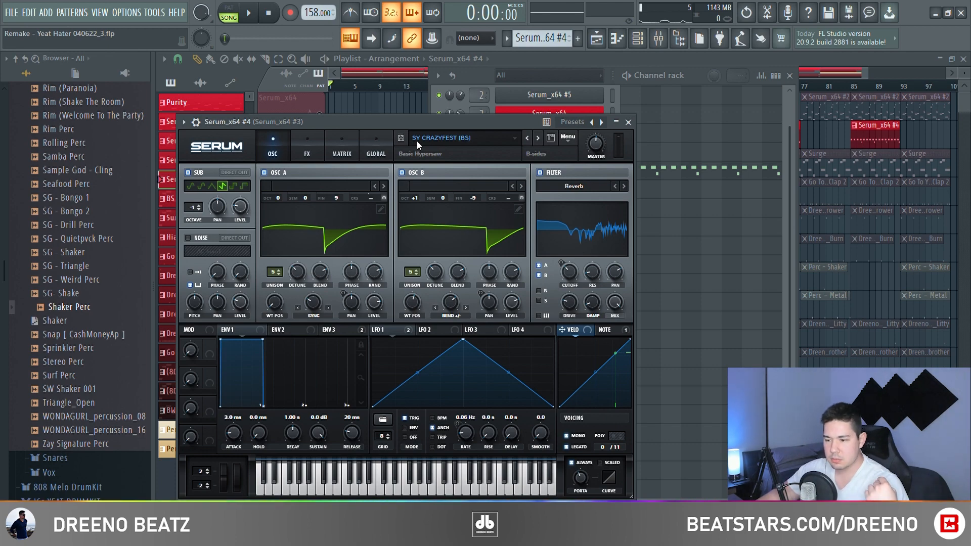
click(632, 124)
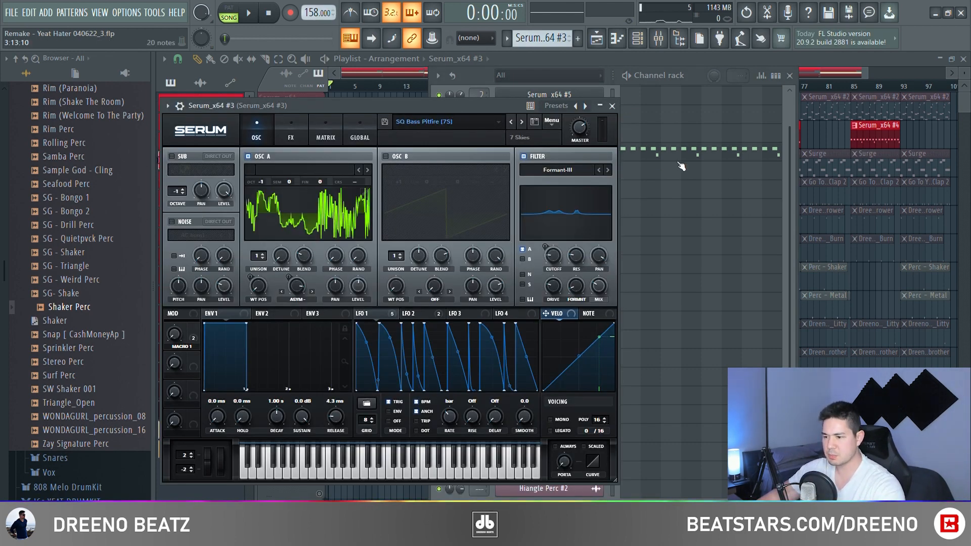
Step: Play the Serum_x64 #3 part and review its Fruity parametric EQ 2 curve on the mixer insert
key(space)
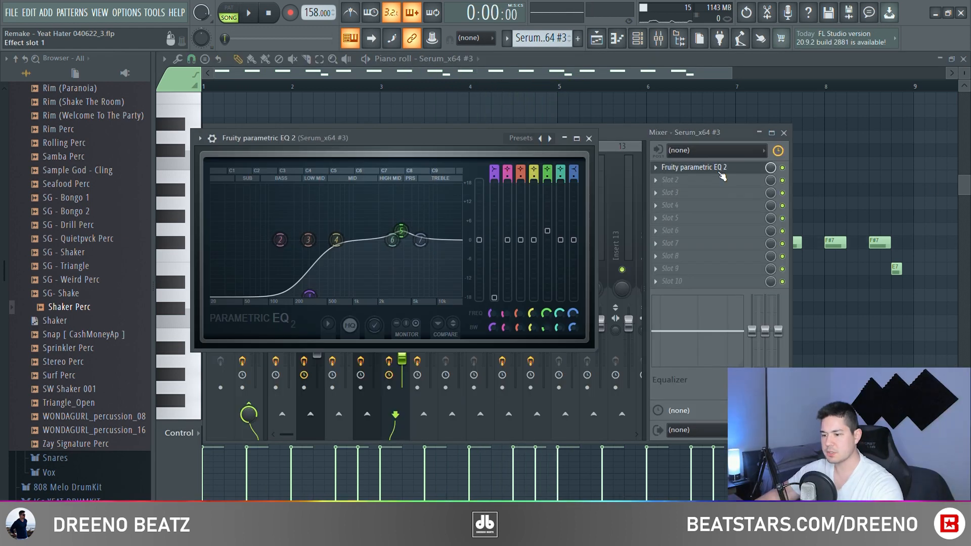
click(590, 138)
click(784, 132)
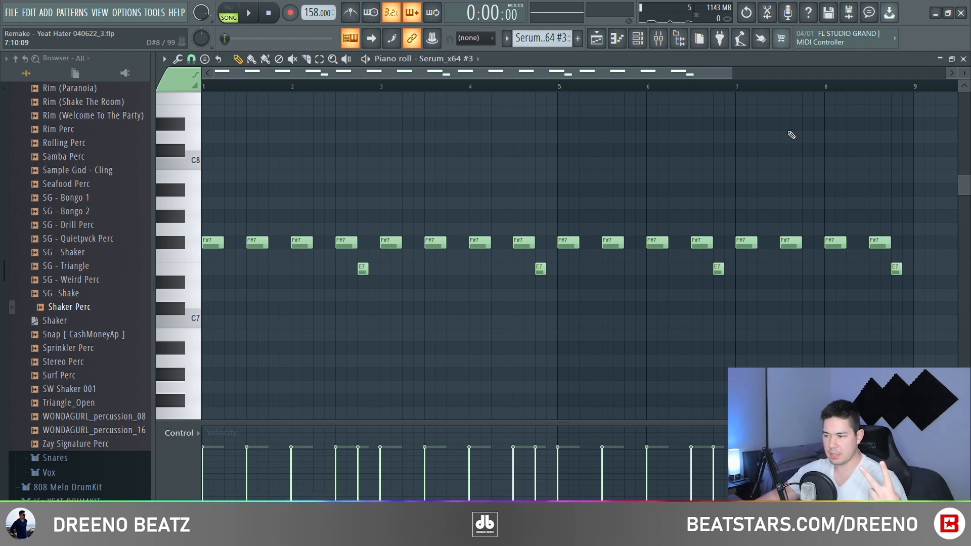
Step: Return to the playlist, select the Surge pattern and inspect the patch on the Surge channel
key(F5)
click(200, 218)
click(638, 39)
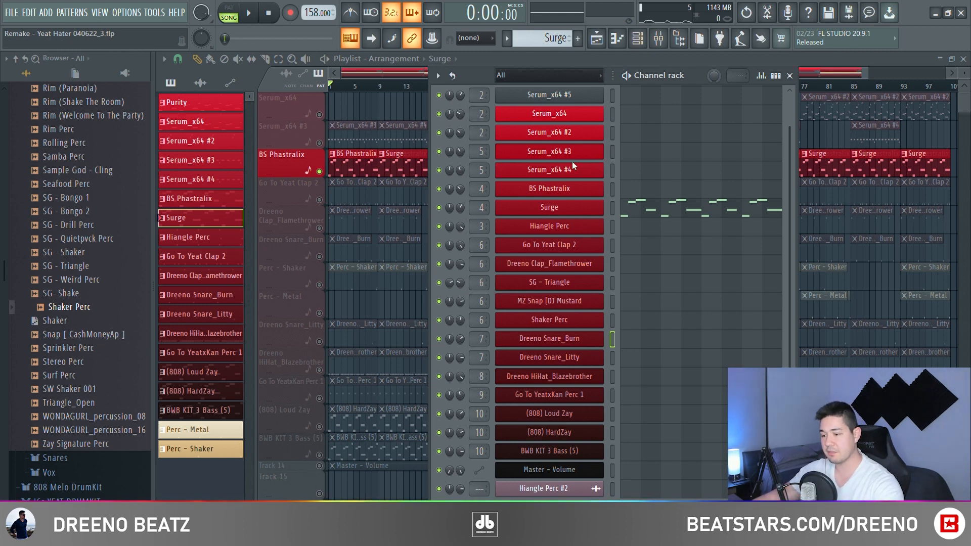
click(563, 210)
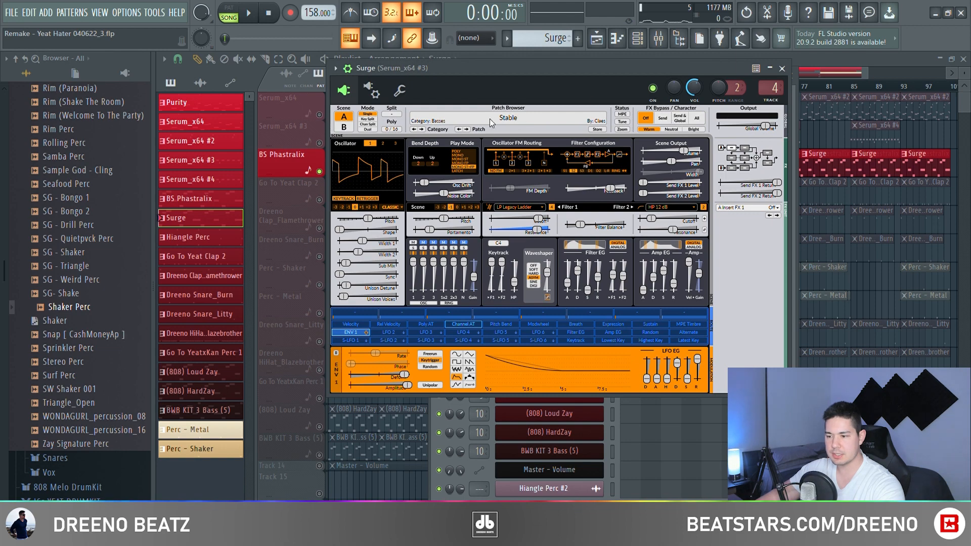
click(782, 69)
Step: Inspect the Sylenth1 preset on the BS Phastralix channel and play its notes in the piano roll
click(578, 190)
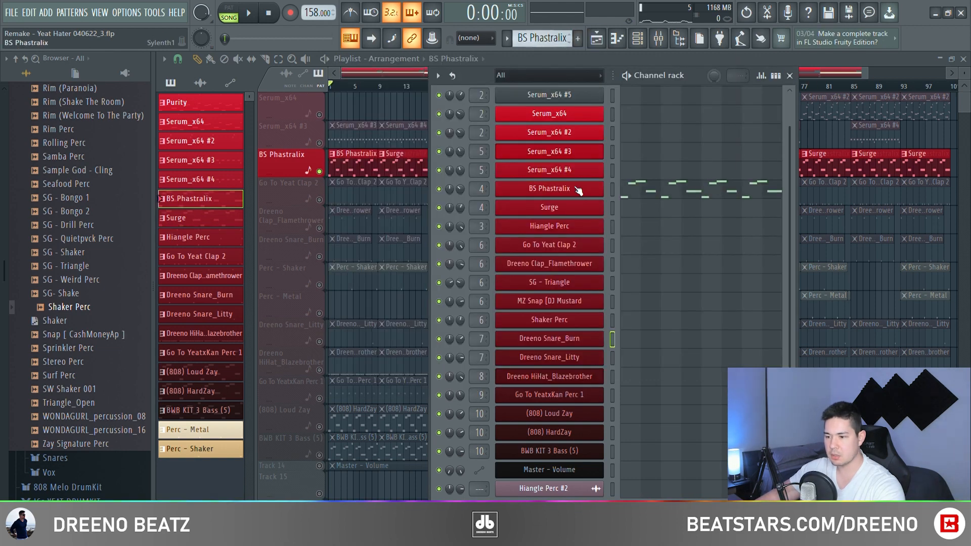
click(545, 196)
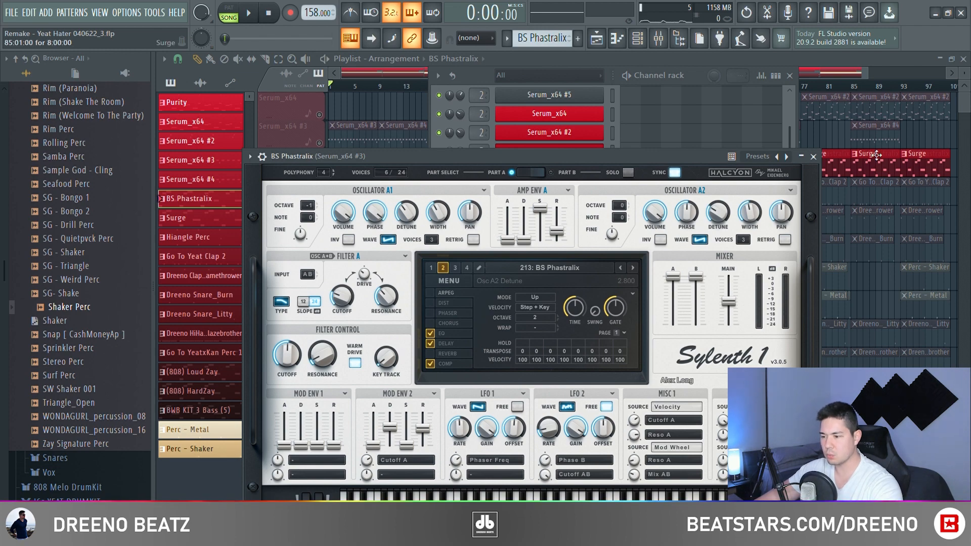
key(F7)
key(space)
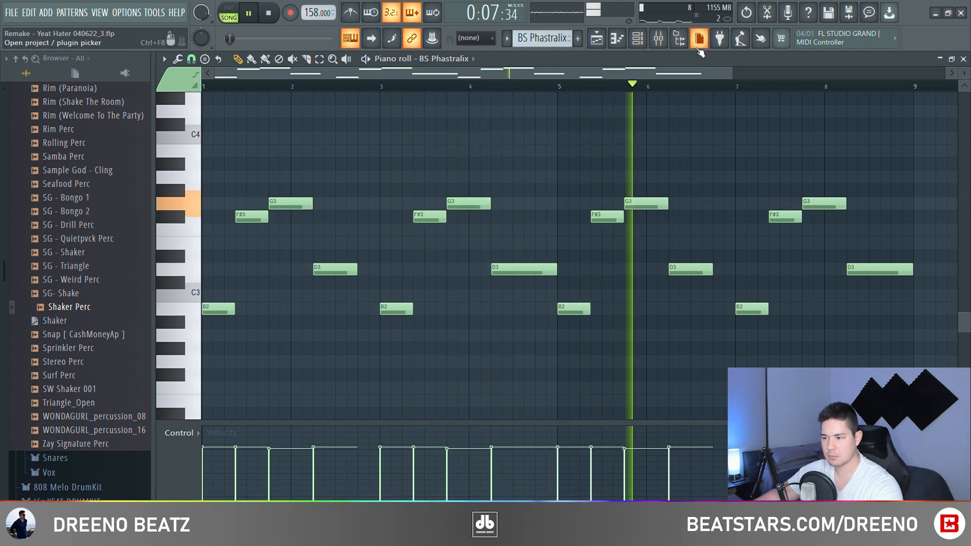
key(space)
Step: Listen to the soloed Serum_x64 track in the playlist from bar 17
click(665, 40)
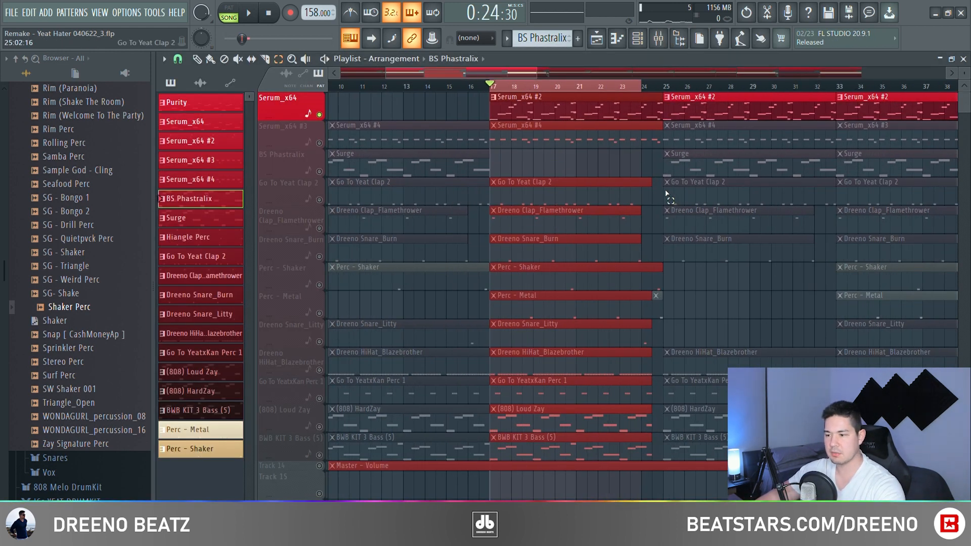
click(667, 194)
scroll(582, 184, up, 3)
scroll(618, 201, up, 2)
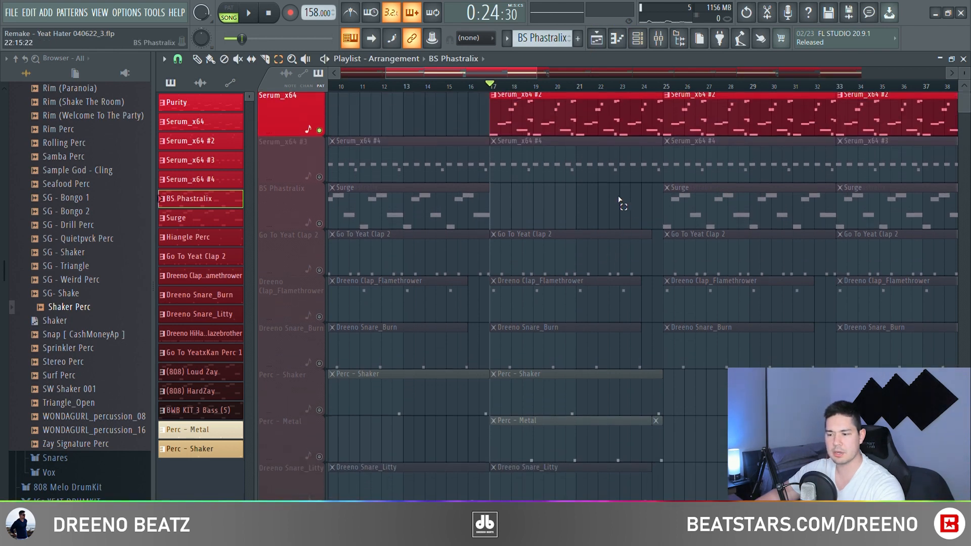
drag(517, 70, 527, 73)
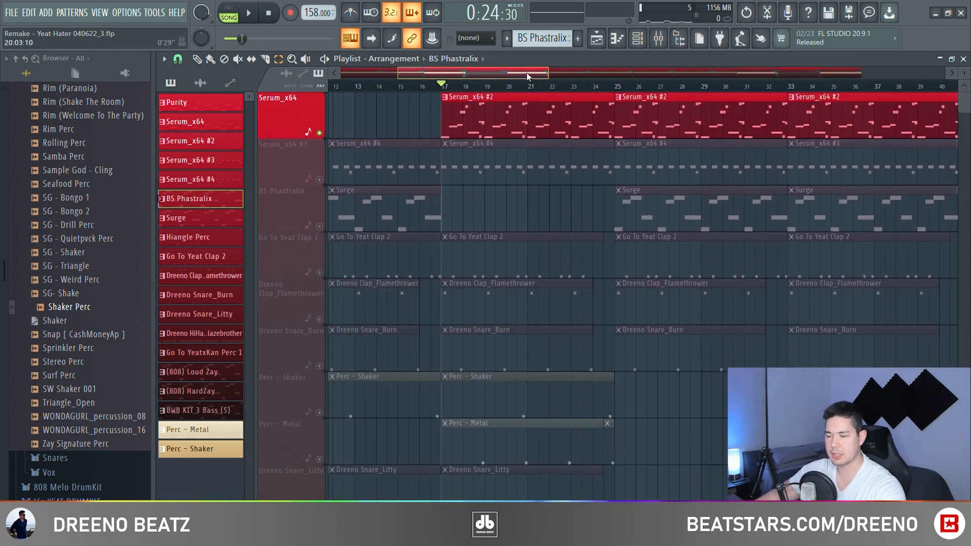
key(space)
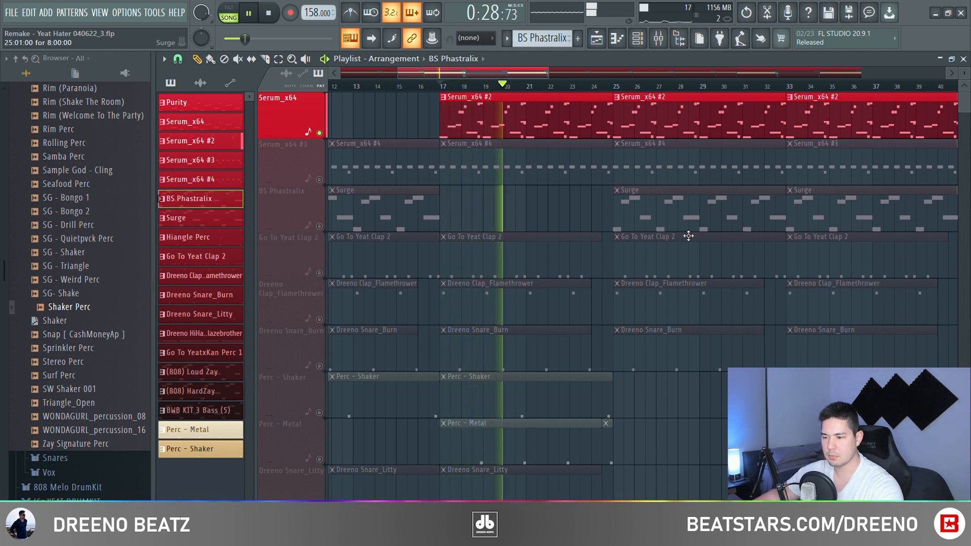
key(space)
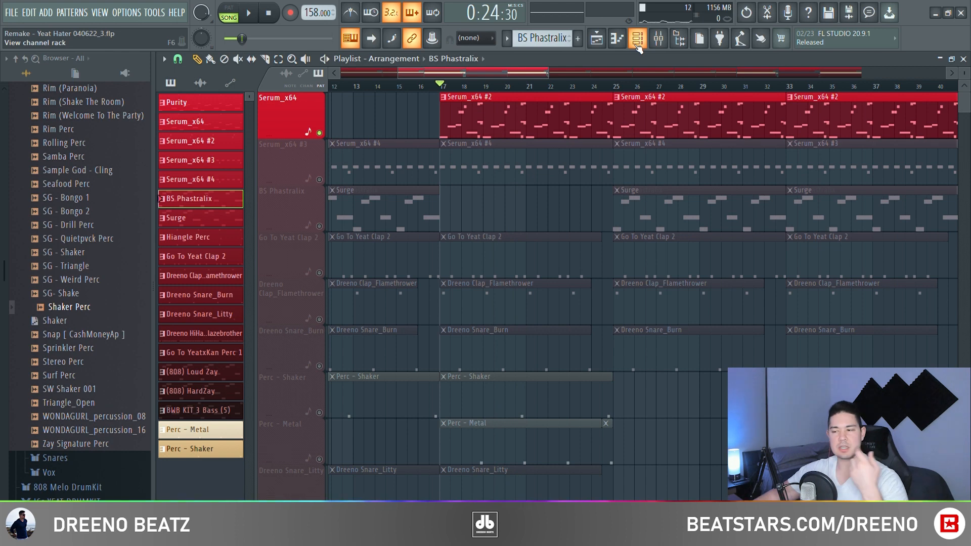
Step: Open the channel rack and inspect the Serum preset on the Serum_x64 #5 channel
click(637, 40)
scroll(544, 37, up, 4)
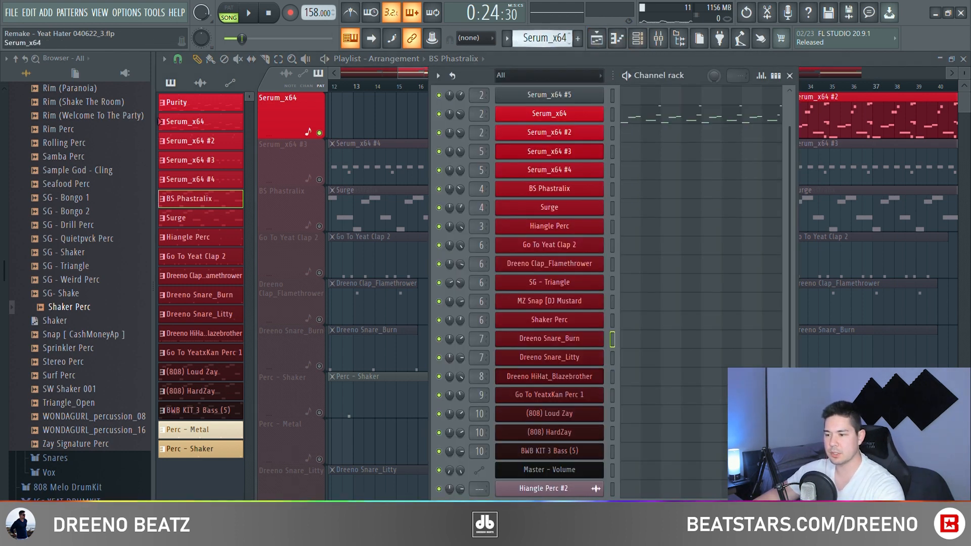
scroll(712, 242, up, 2)
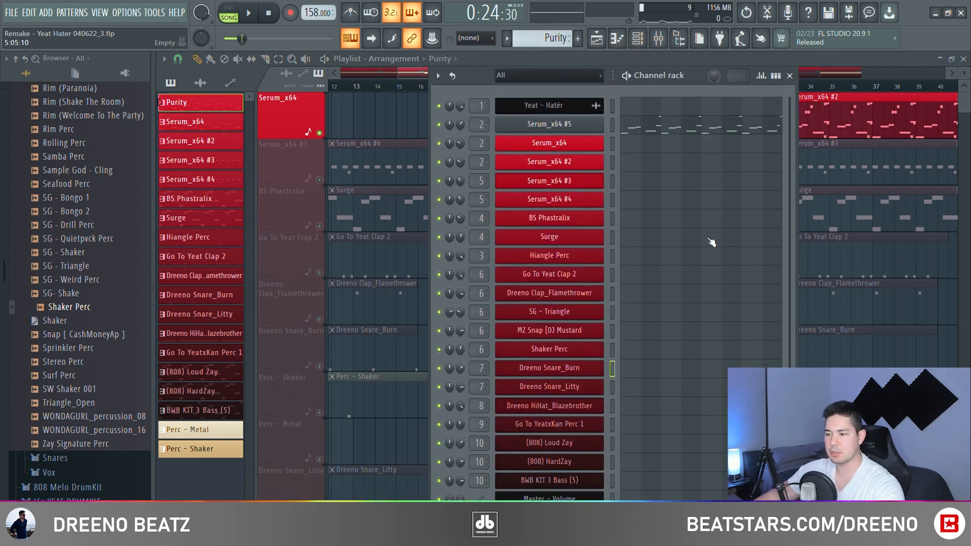
click(552, 124)
drag(488, 171, 459, 60)
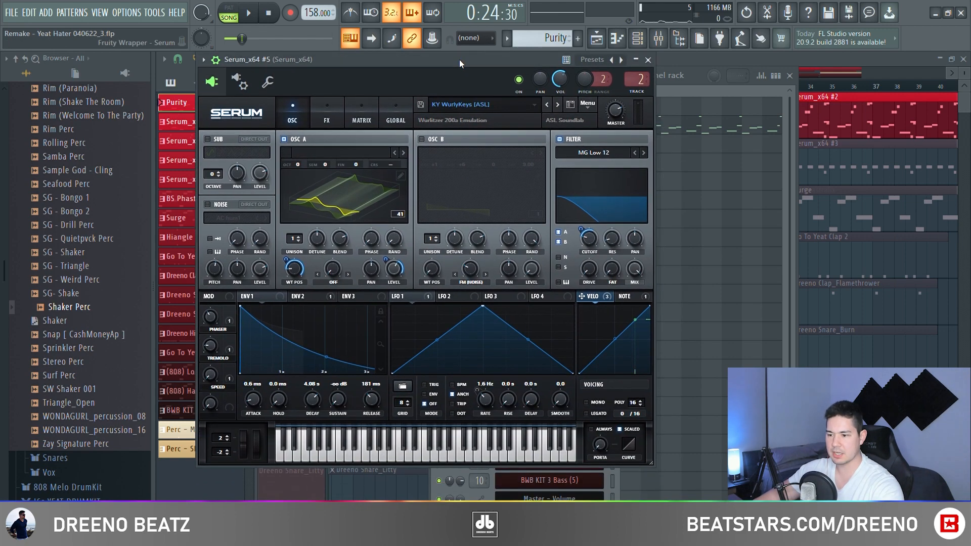
click(648, 59)
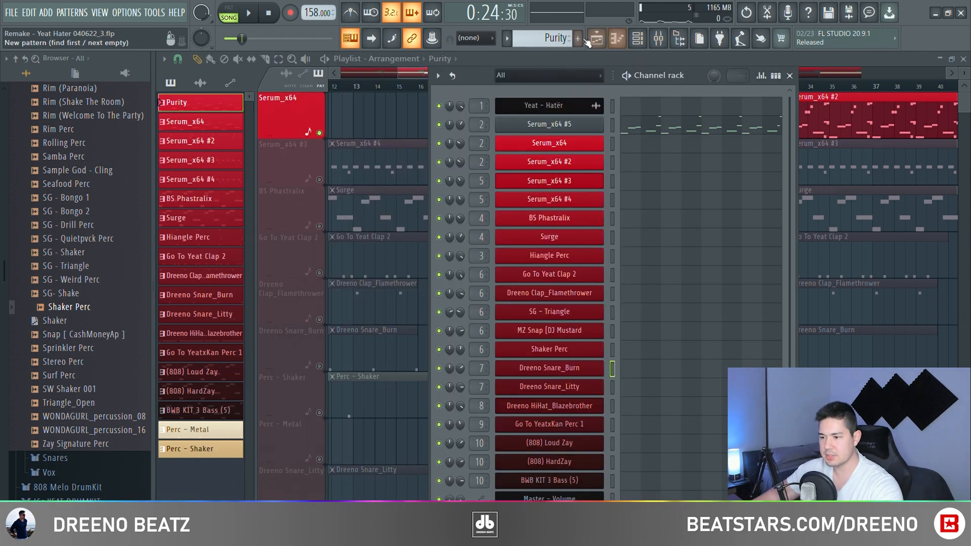
Step: Select the Serum_x64 pattern and inspect the Serum preset on the Serum_x64 #2 channel
click(424, 126)
click(612, 106)
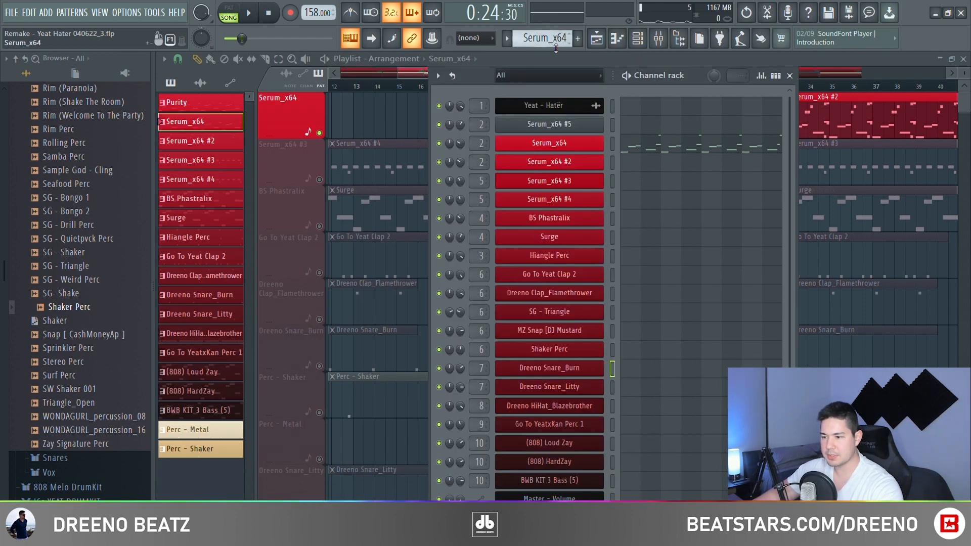
click(572, 164)
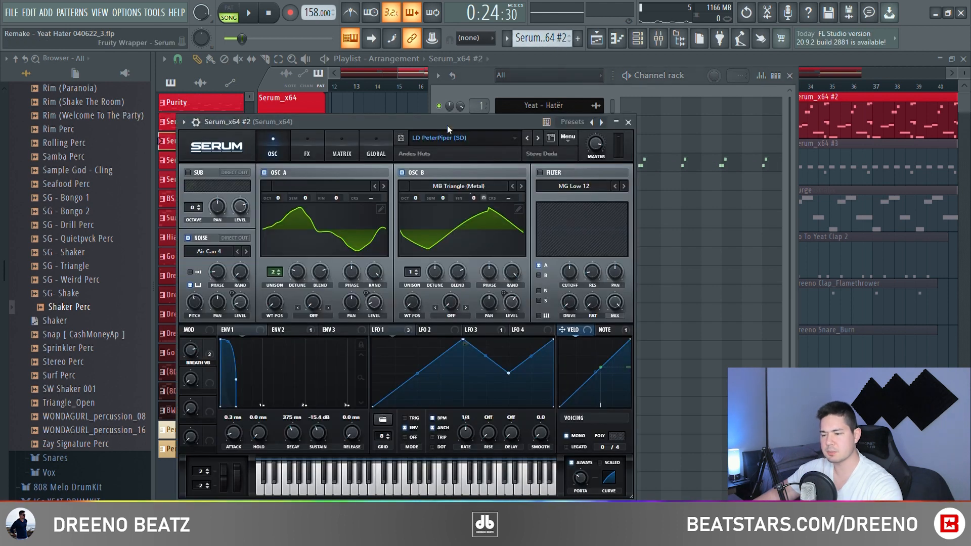
click(628, 123)
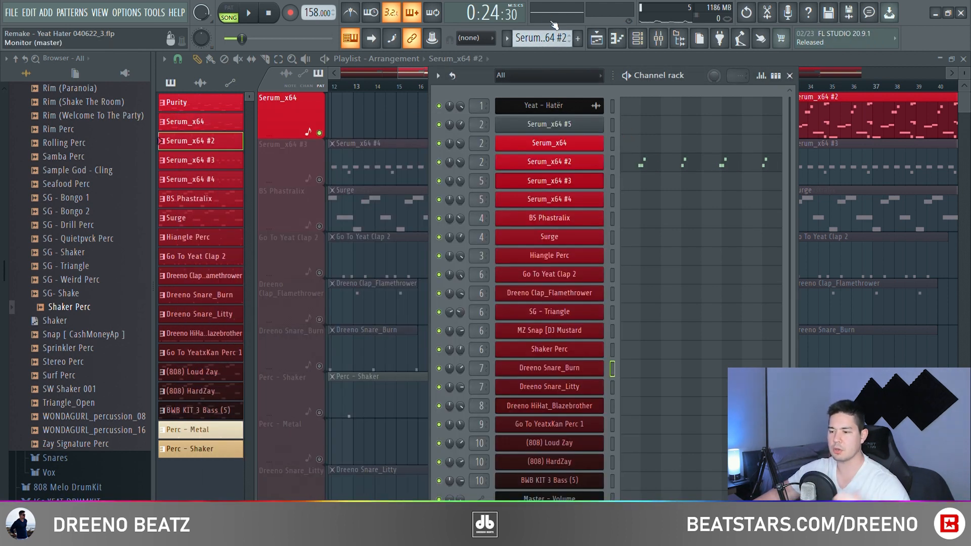
Step: Inspect the sample settings of the Hiangle Perc channel, including its precomputed effects
drag(554, 45, 553, 32)
click(565, 260)
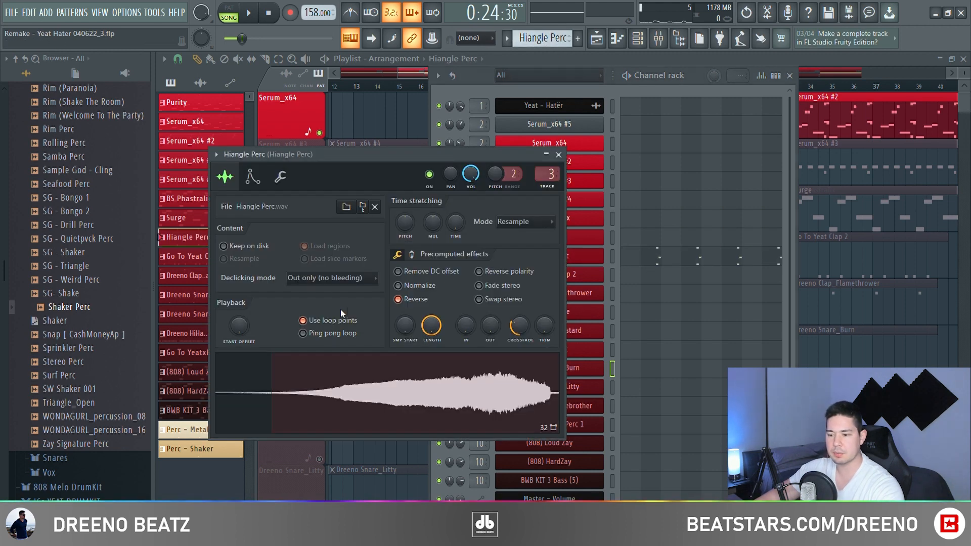
click(559, 155)
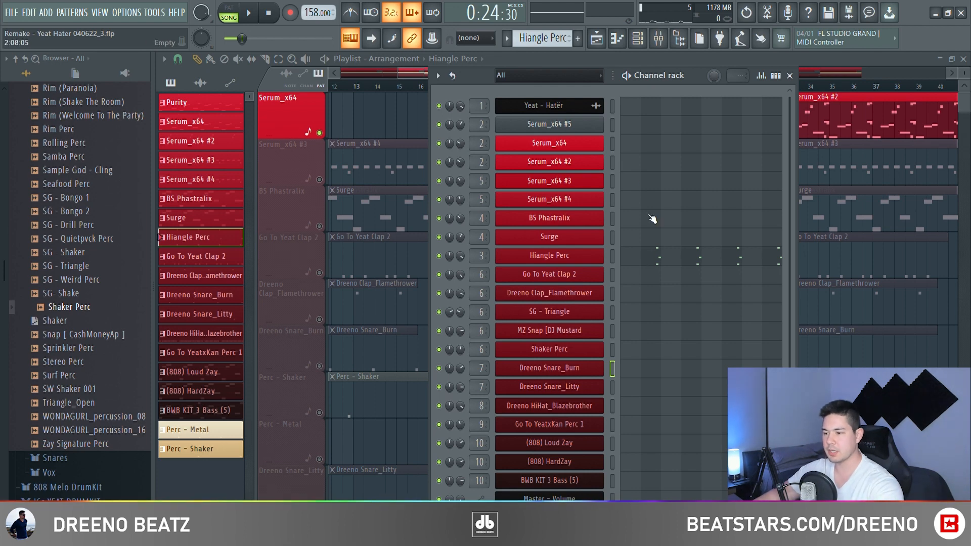
Step: Play the Purity pattern's Serum_x64 #5 notes in the piano roll
scroll(548, 39, down, 7)
click(683, 125)
key(space)
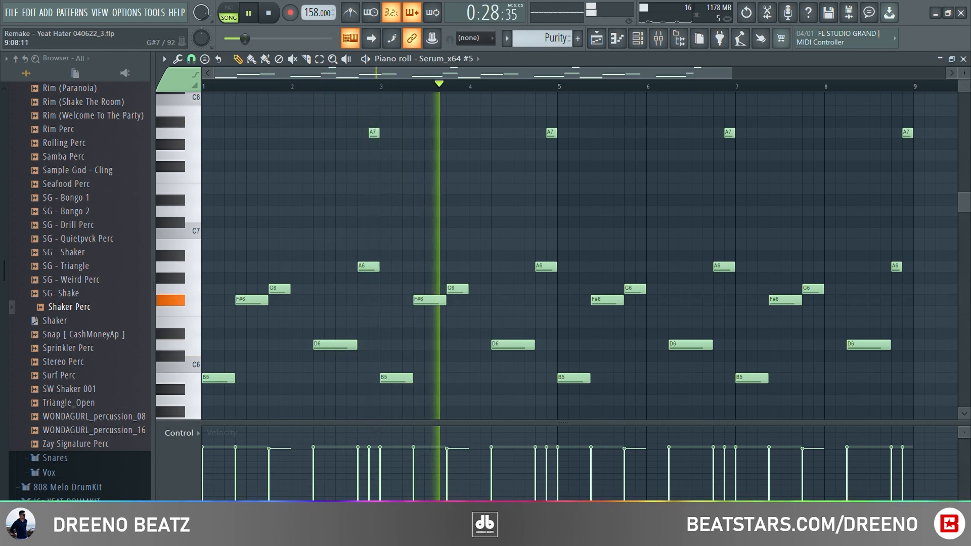
click(964, 59)
Step: View the Serum_x64 #2 notes in the piano roll during playback
scroll(544, 38, down, 1)
scroll(544, 38, down, 1)
click(693, 160)
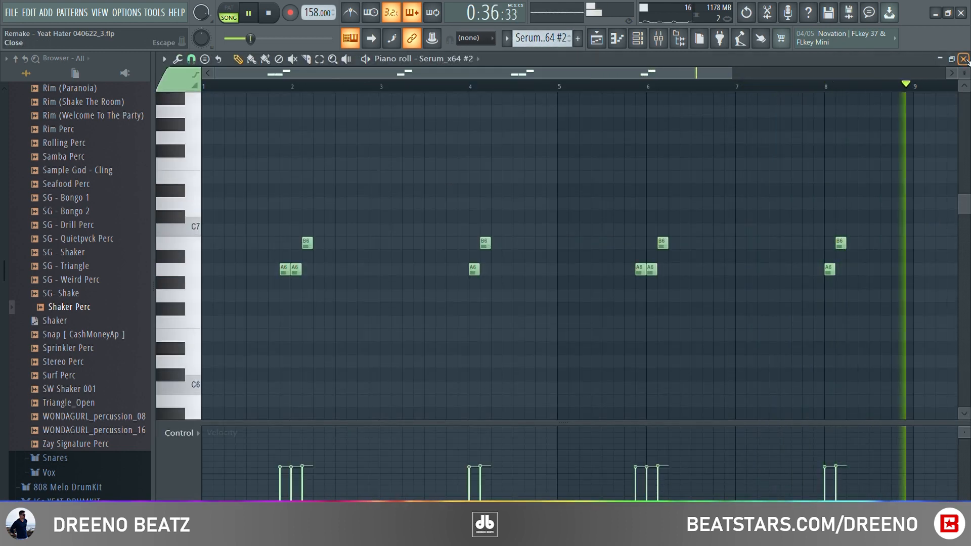
click(965, 59)
Step: View the Hiangle Perc pattern's notes in the piano roll
scroll(544, 38, down, 4)
scroll(544, 38, down, 1)
click(661, 255)
Step: Play the three melody tracks together in the playlist from bar 25
scroll(693, 243, down, 5)
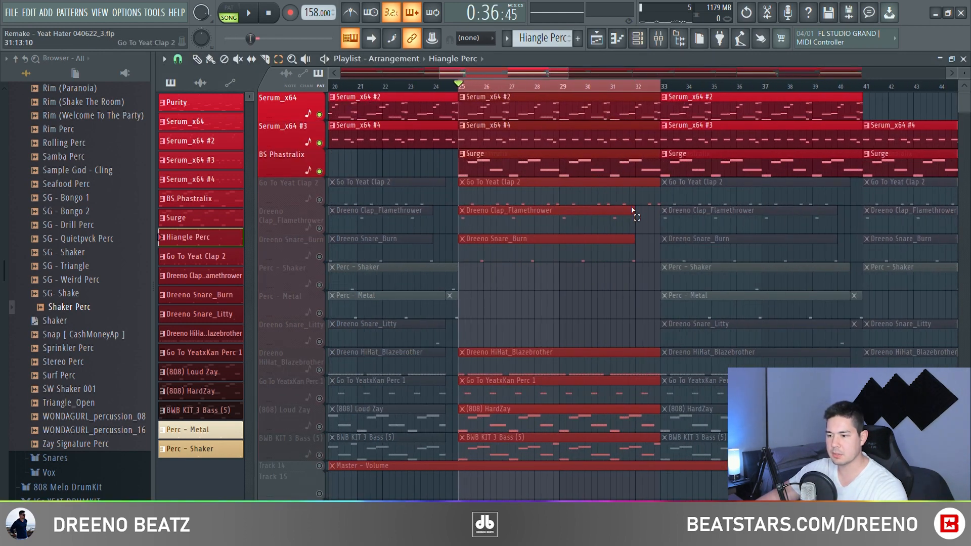
scroll(666, 232, up, 3)
key(space)
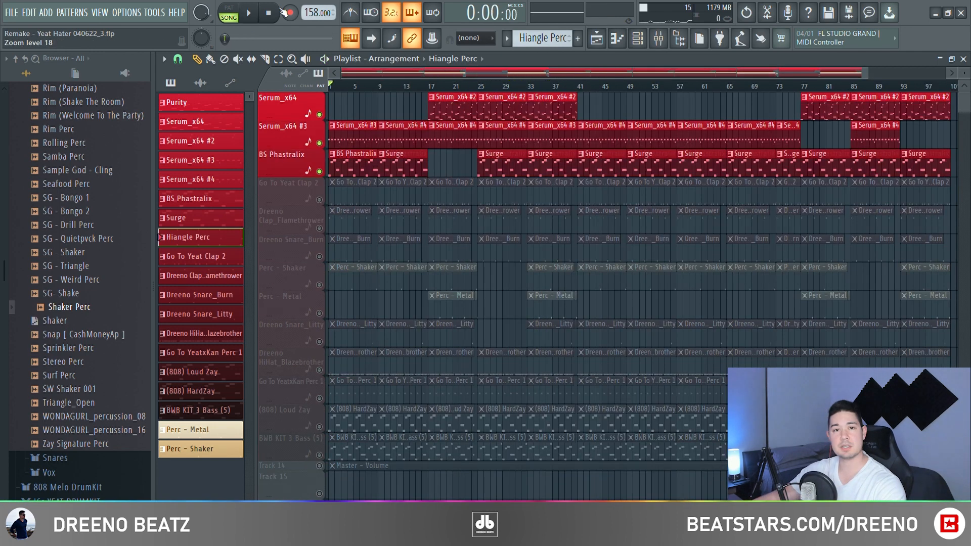
Step: Mute the three melody tracks with all drum and bass tracks enabled, and listen to them from bar 17
right_click(319, 200)
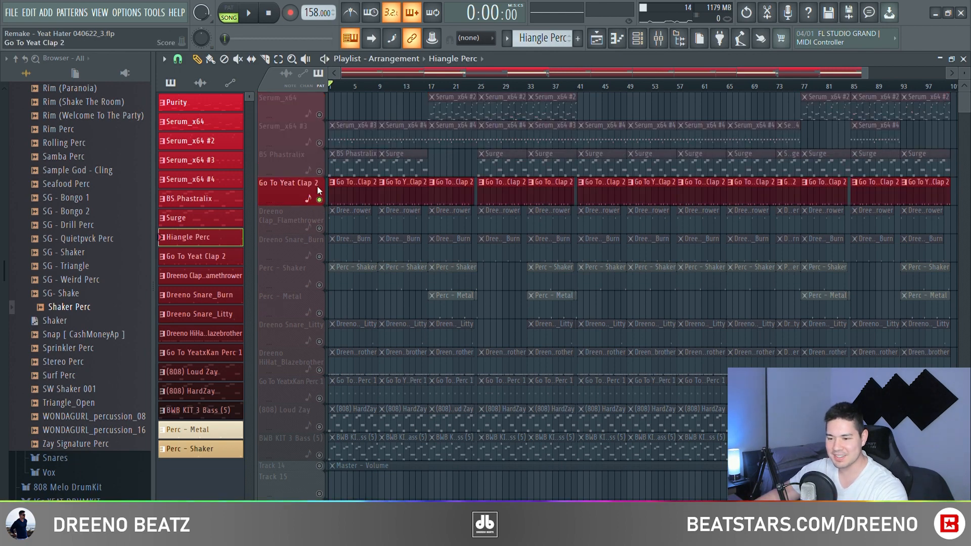
right_click(320, 200)
drag(319, 172, 322, 116)
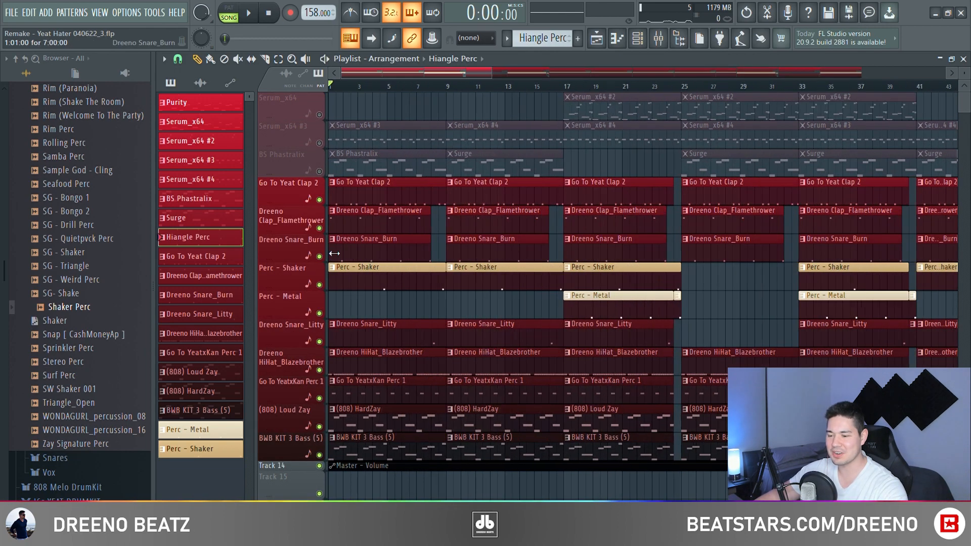
key(space)
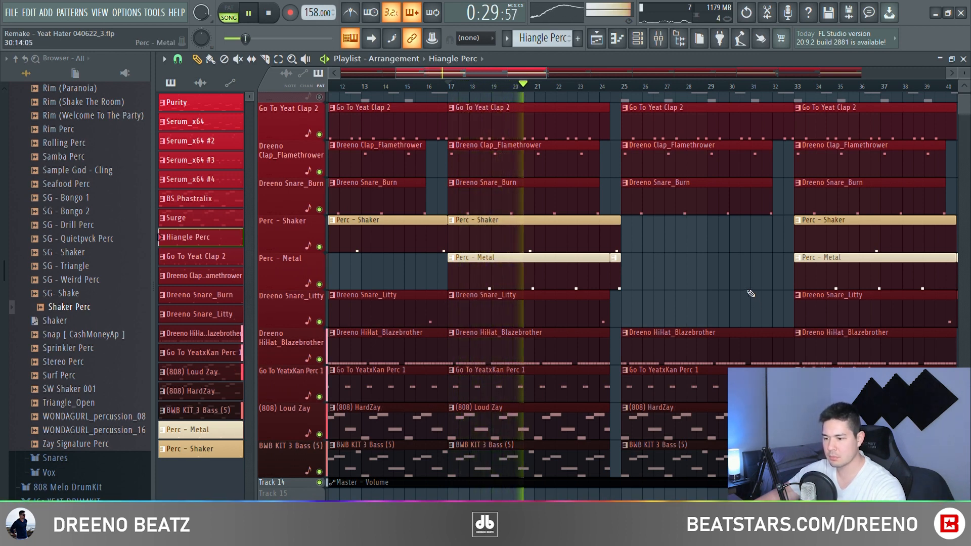
key(space)
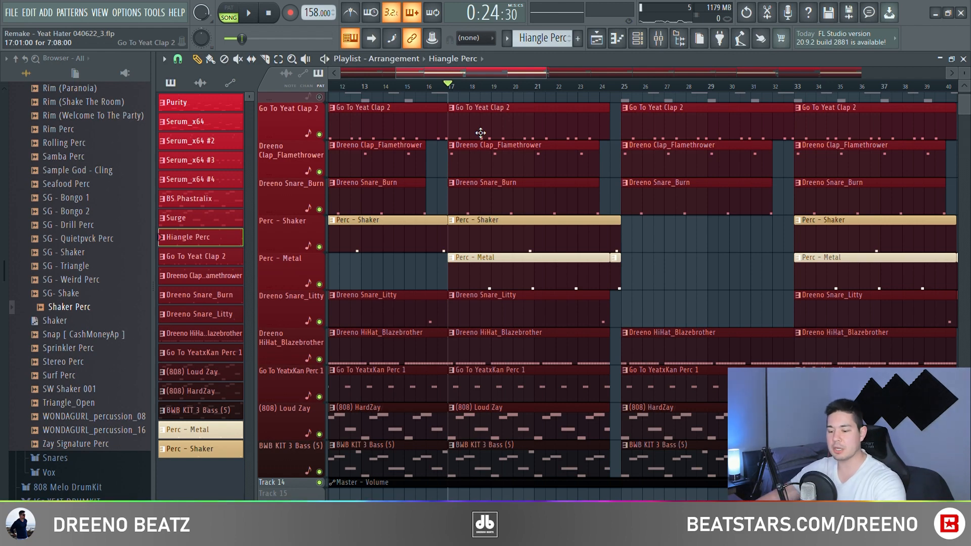
Step: Set the playlist position to bar 93 with only the drum and bass tracks enabled
ctrl+right_click(476, 141)
click(903, 91)
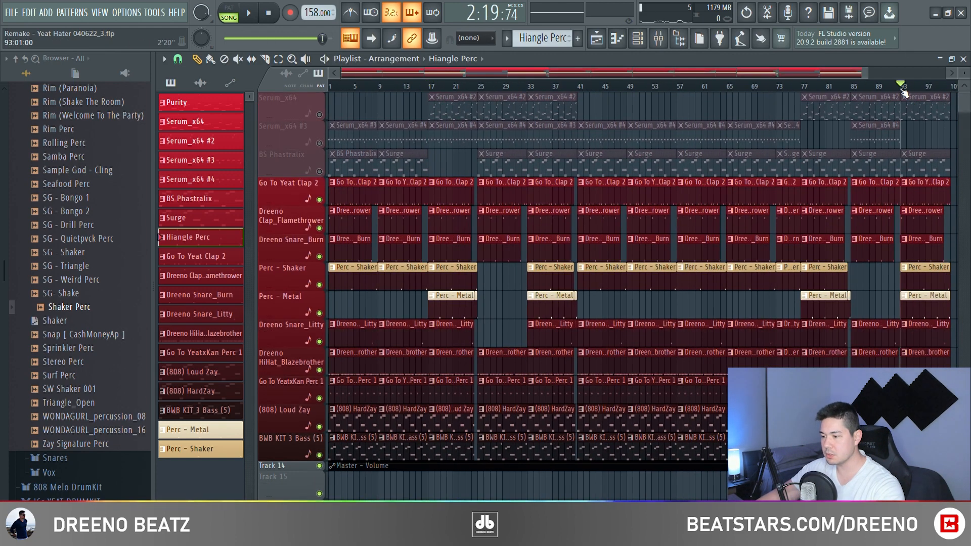
mouse_move(941, 97)
mouse_down()
mouse_move(909, 98)
mouse_move(951, 94)
mouse_up()
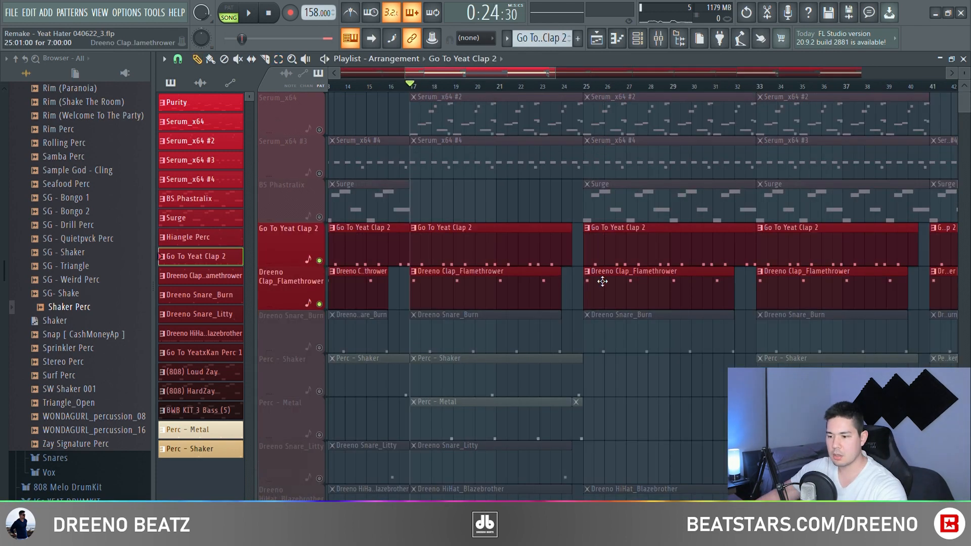
Step: Look at the Go To Yeat Clap 2 sample in the channel rack and close its settings
click(637, 36)
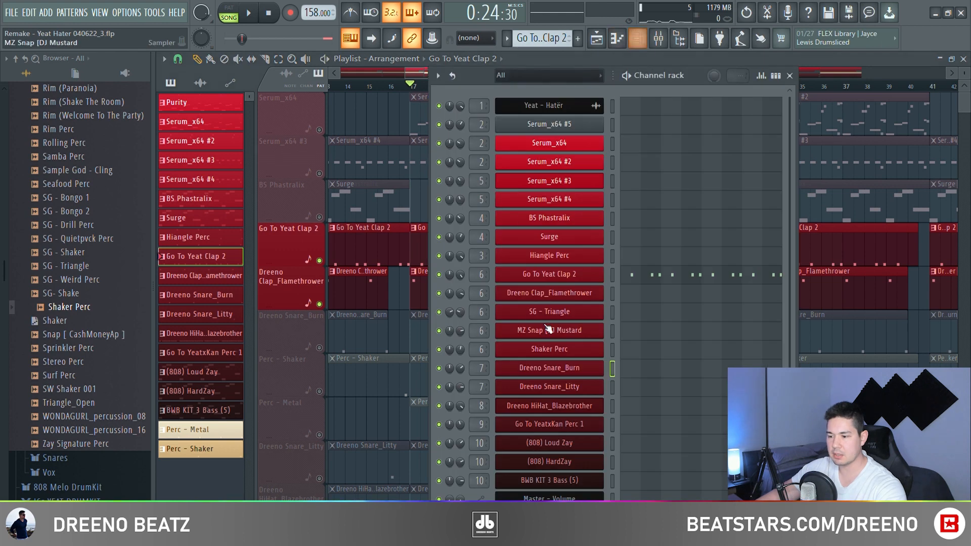
click(556, 275)
key(Escape)
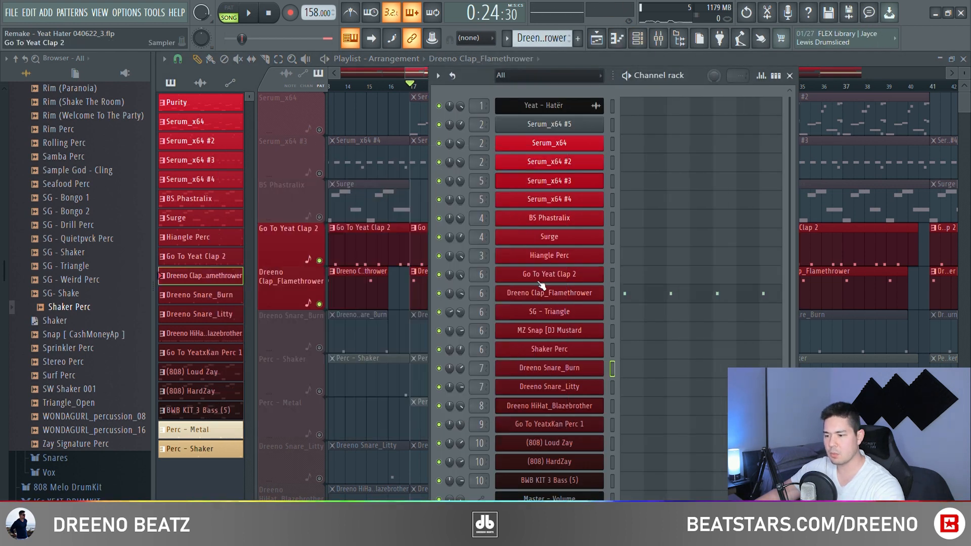
Step: Inspect the Dreeno Clap_Flamethrower sample settings and its piano roll notes, and play the two clap tracks together
click(533, 299)
drag(379, 162, 376, 128)
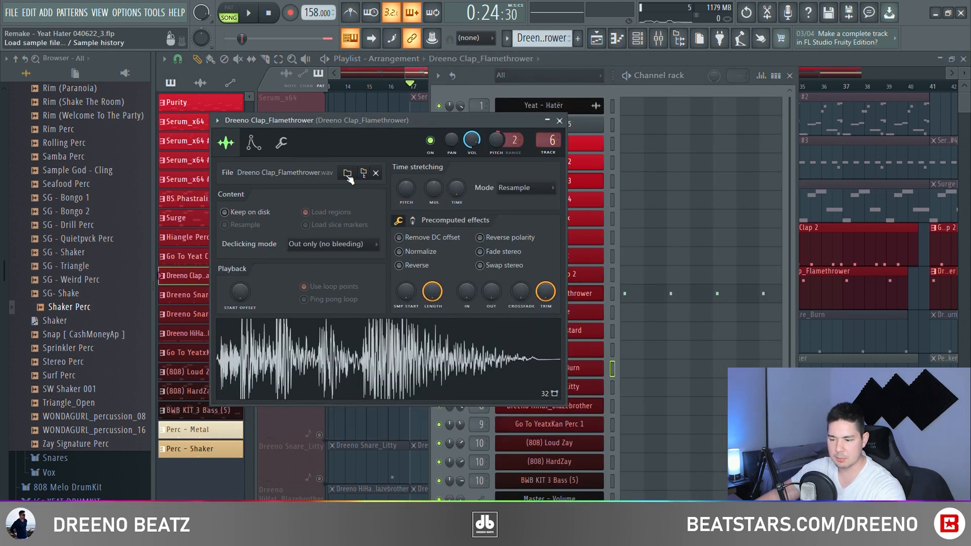
key(Escape)
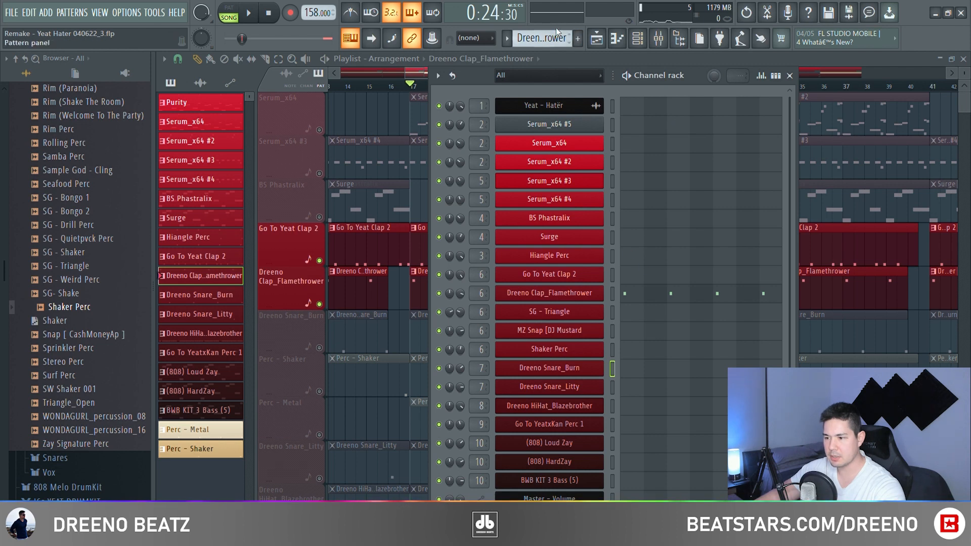
key(space)
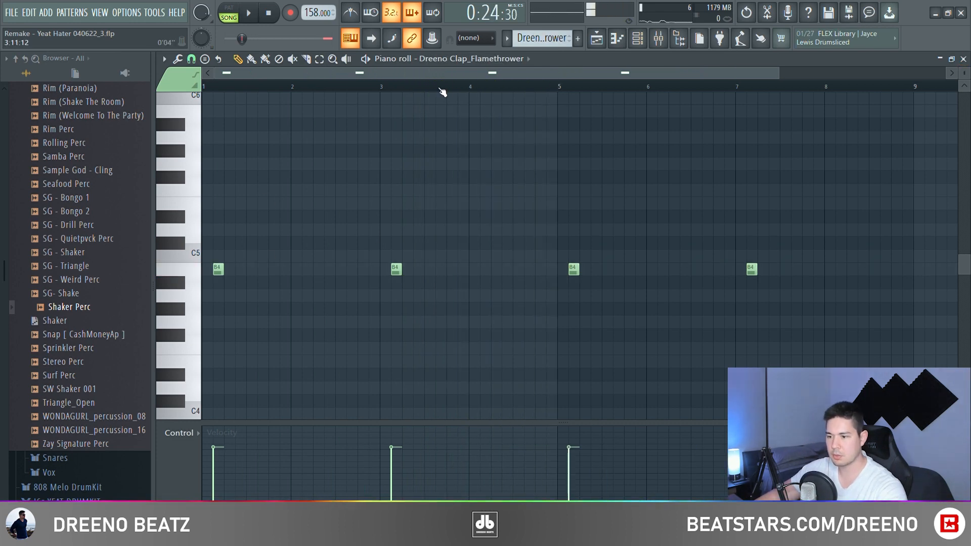
click(964, 57)
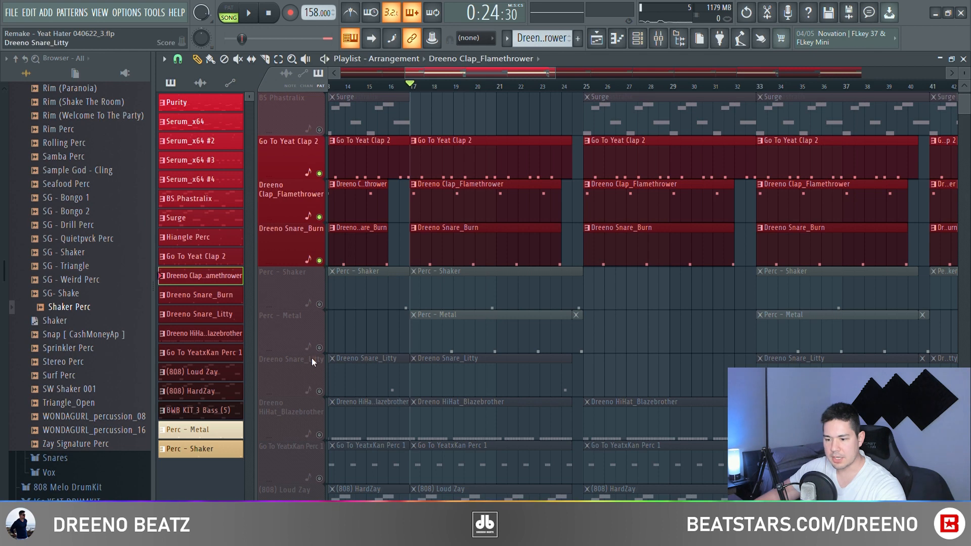
Step: Enable the Dreeno Snare_Litty track and inspect the sampler settings of Dreeno Snare_Burn and Dreeno Snare_Litty
click(319, 391)
click(480, 228)
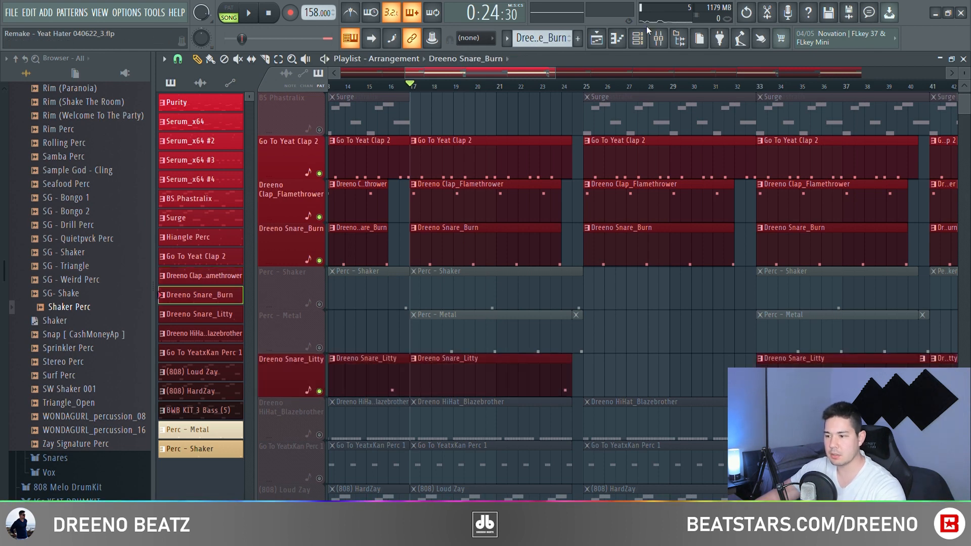
click(641, 41)
click(563, 373)
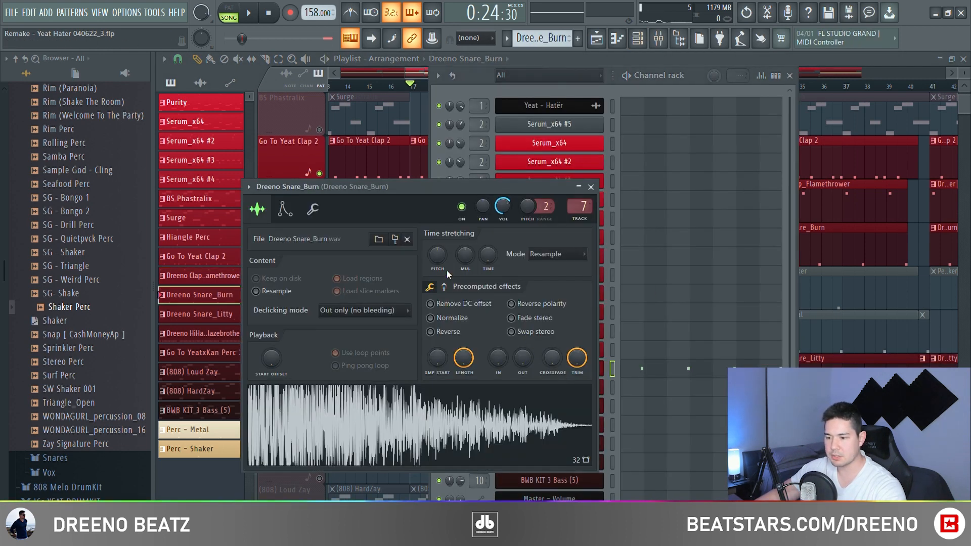
drag(368, 186, 332, 72)
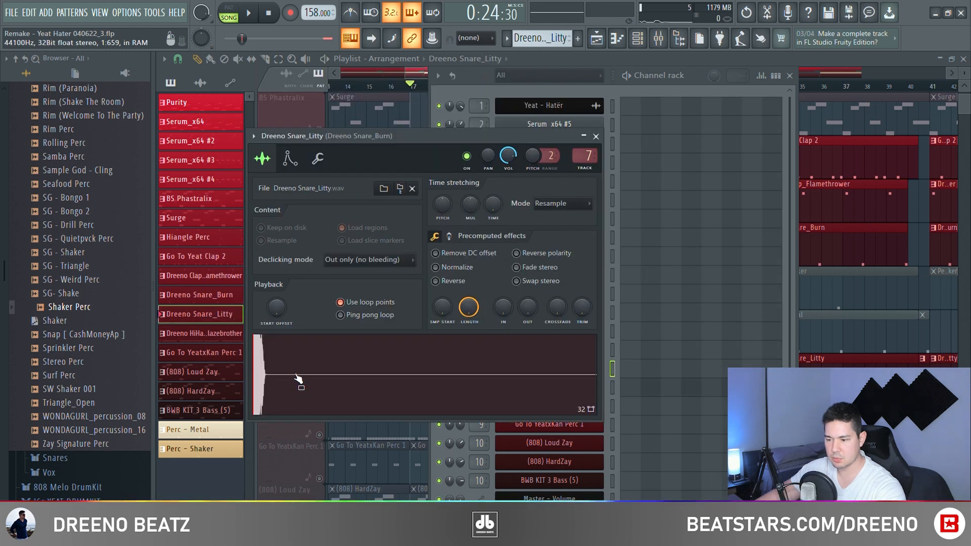
Step: View the Dreeno Snare_Burn notes in the piano roll and play the snares with the claps
click(670, 371)
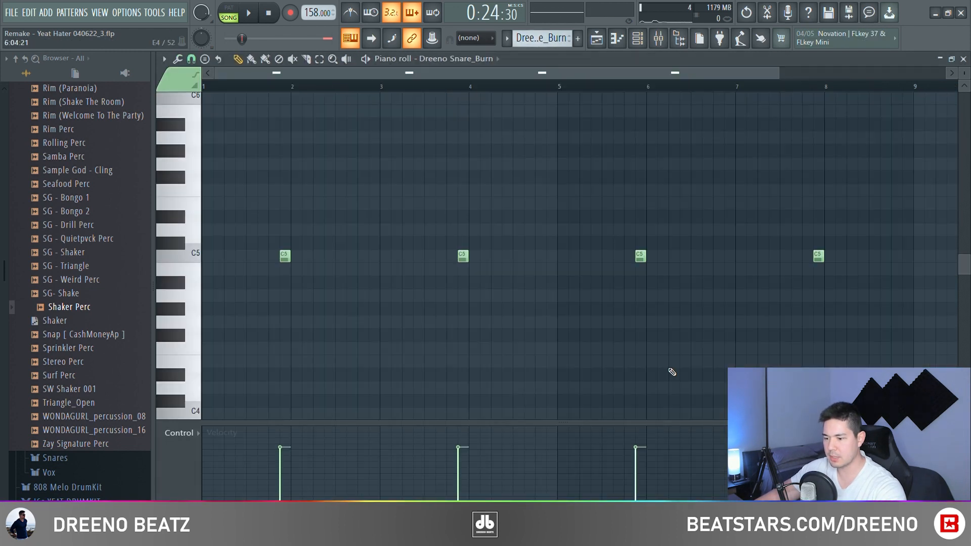
key(space)
scroll(821, 338, down, 1)
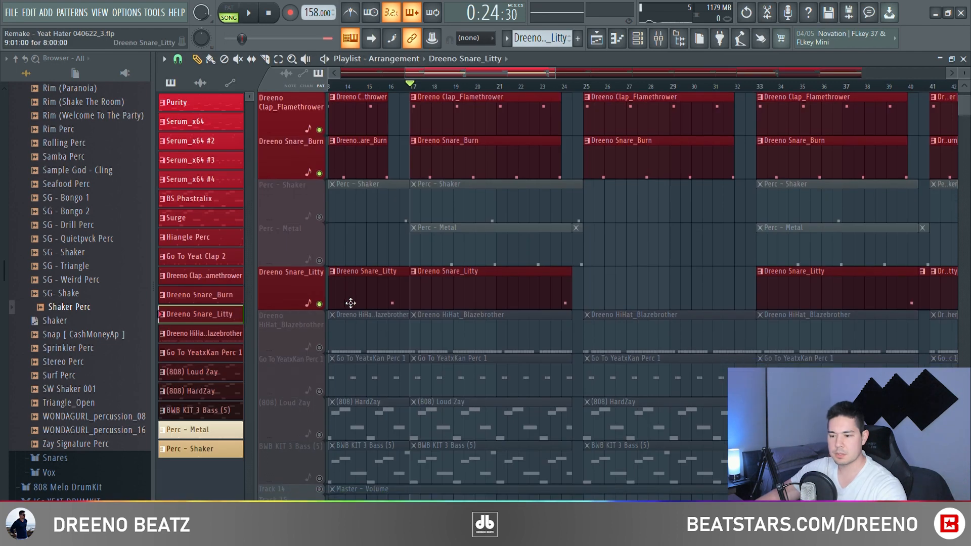
Step: Enable the Dreeno HiHat_Blazebrother track, view its channel and piano roll notes, and play it with the drums
click(320, 348)
click(470, 342)
click(617, 38)
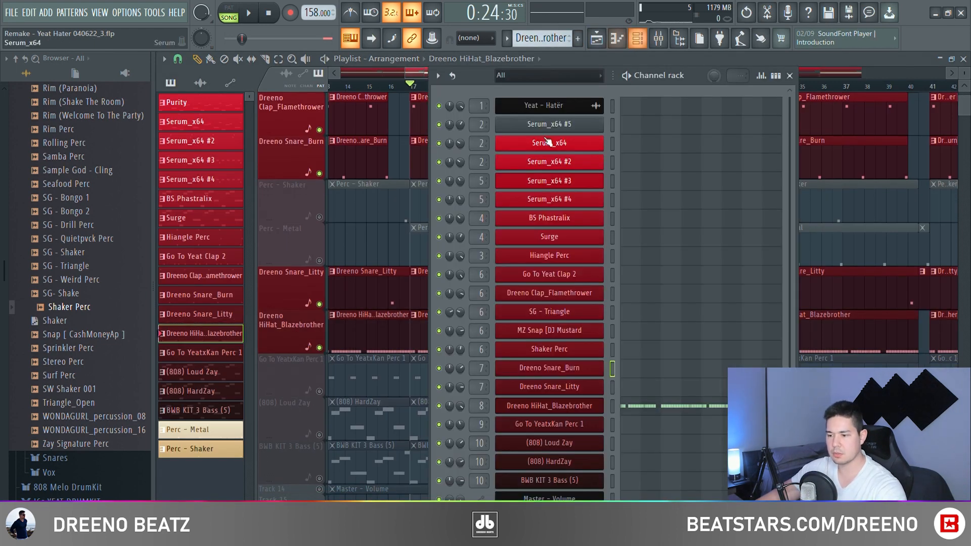
scroll(576, 394, down, 2)
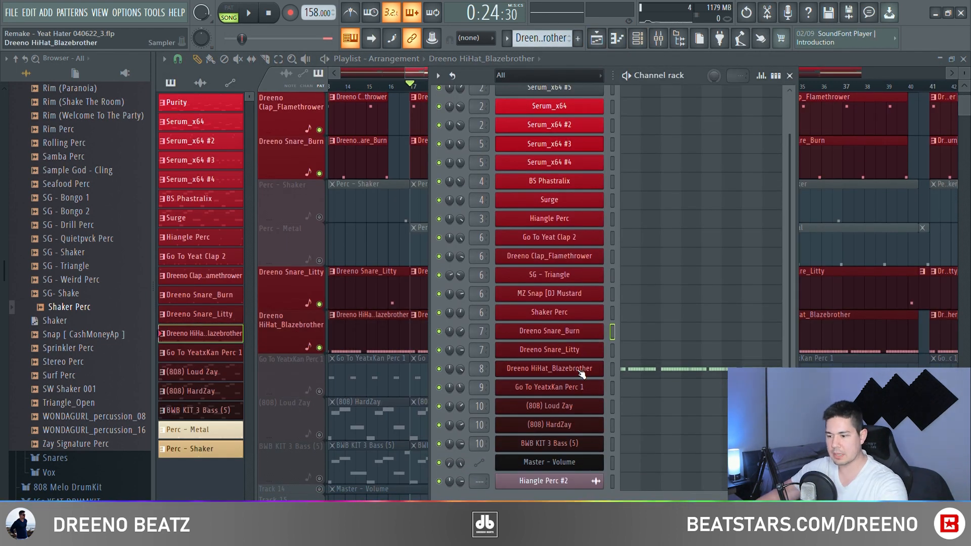
click(580, 373)
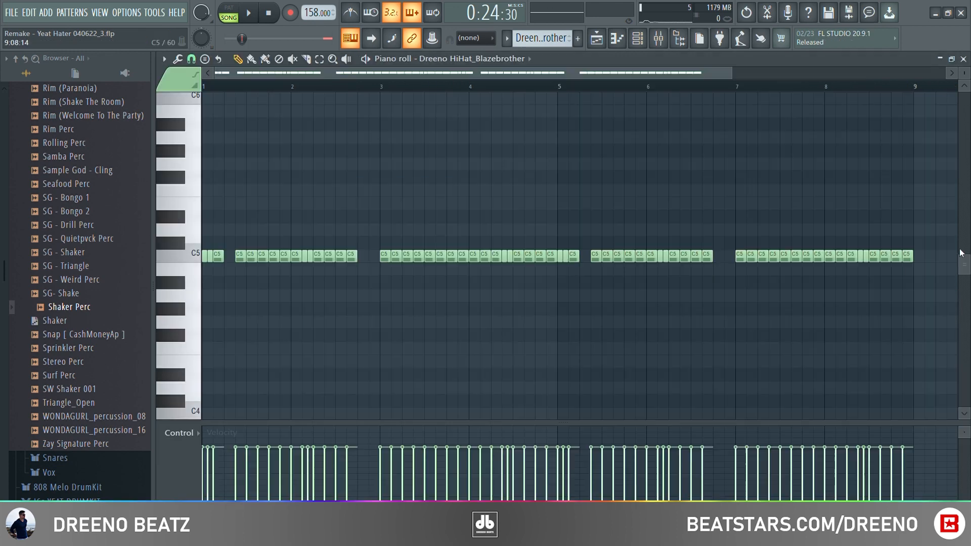
key(space)
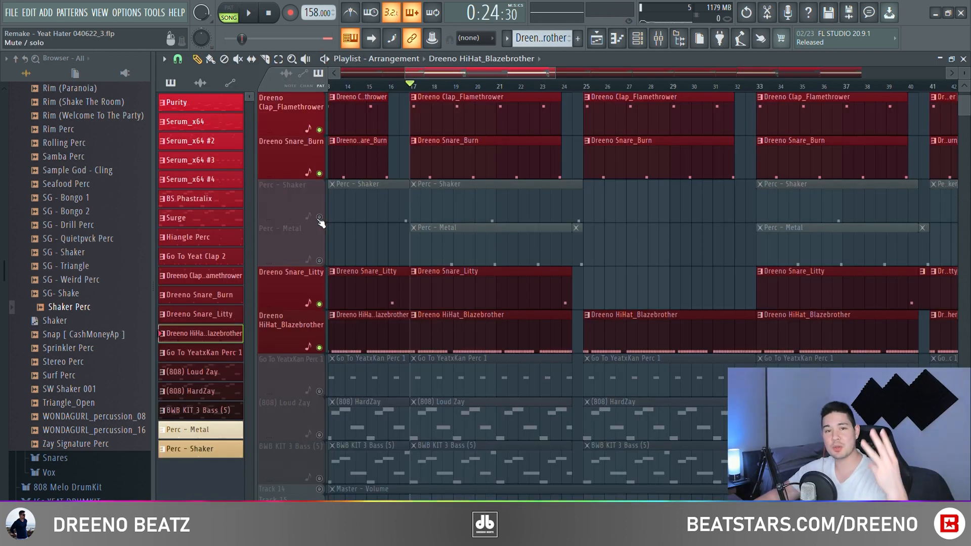
Step: Enable the Perc - Shaker track, inspect the Shaker Perc sample settings, and audition the sample
drag(319, 217, 319, 261)
click(319, 261)
click(475, 202)
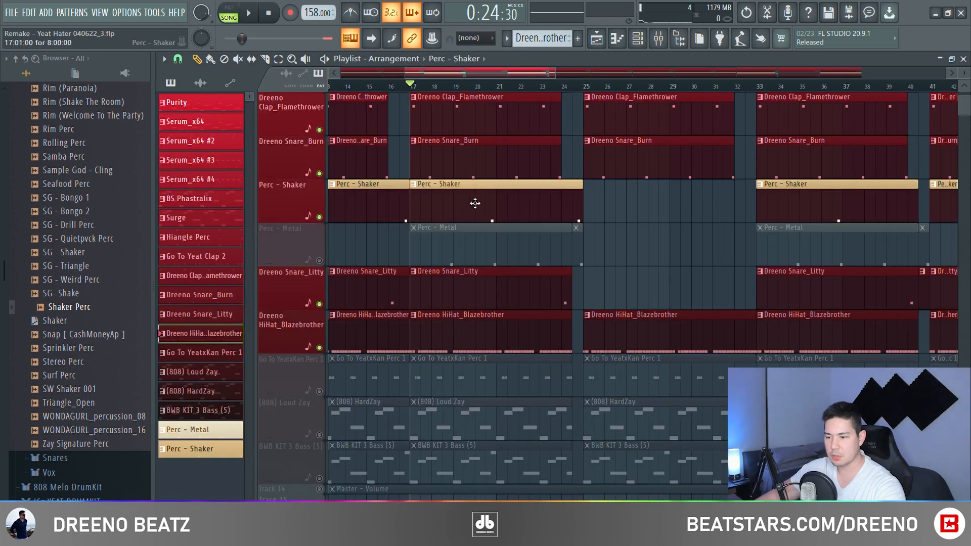
click(638, 38)
click(565, 318)
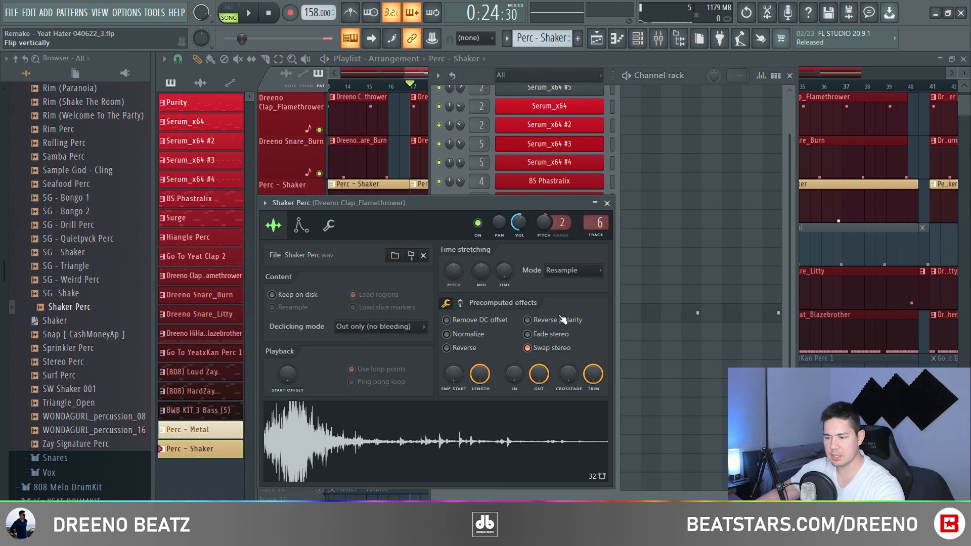
drag(393, 219, 359, 121)
click(300, 332)
Step: View the Shaker Perc notes in the piano roll and play the shaker with the other drums
click(693, 316)
scroll(607, 199, up, 5)
scroll(605, 198, down, 5)
key(space)
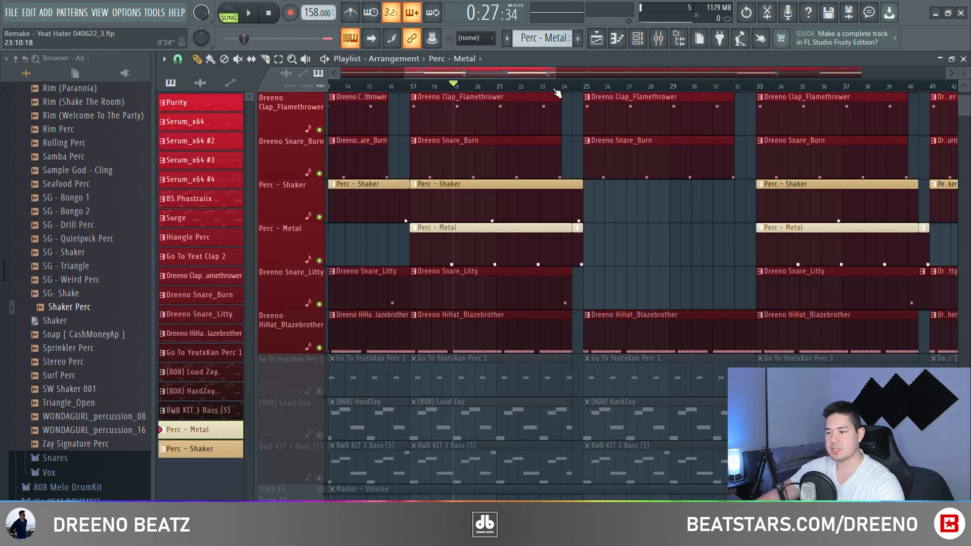
Step: Inspect the MZ Snap [DJ Mustard and SG - Triangle samples used in the Perc - Metal pattern
click(642, 41)
click(549, 294)
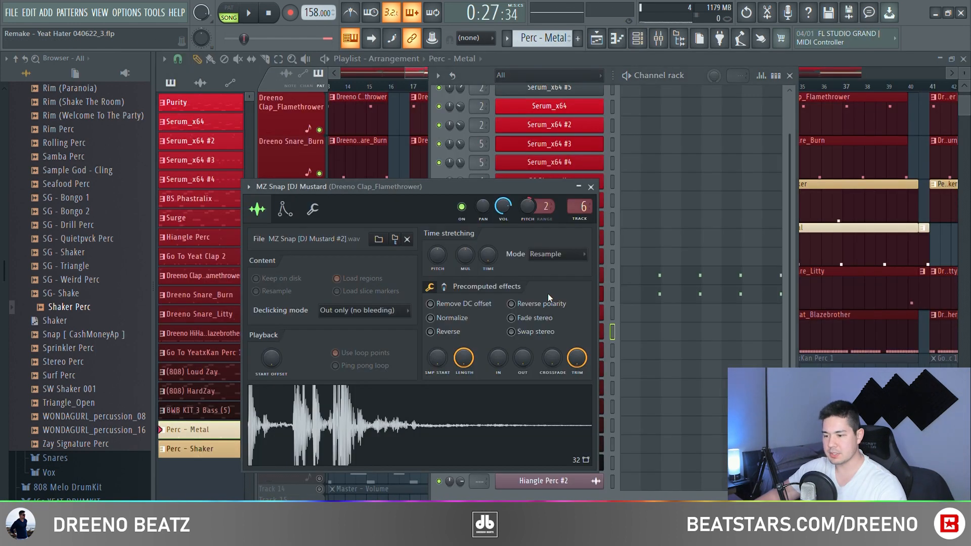
click(565, 276)
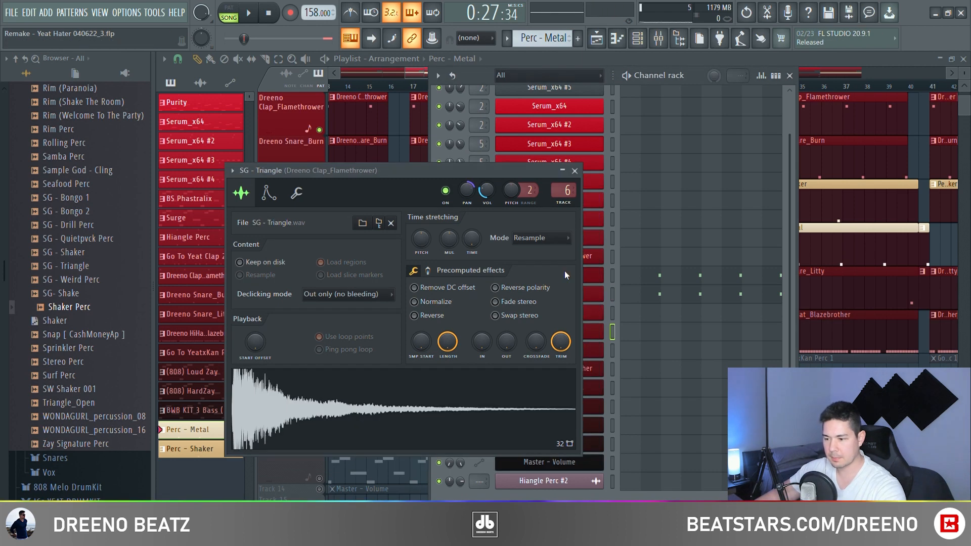
Step: View the SG - Triangle notes in the piano roll and play them from bar 2 of the pattern
click(691, 279)
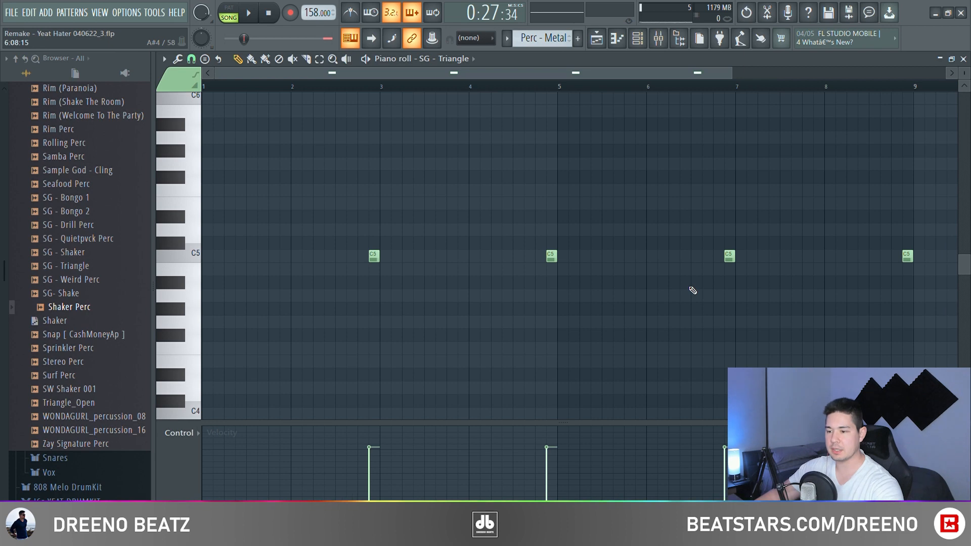
click(293, 91)
key(space)
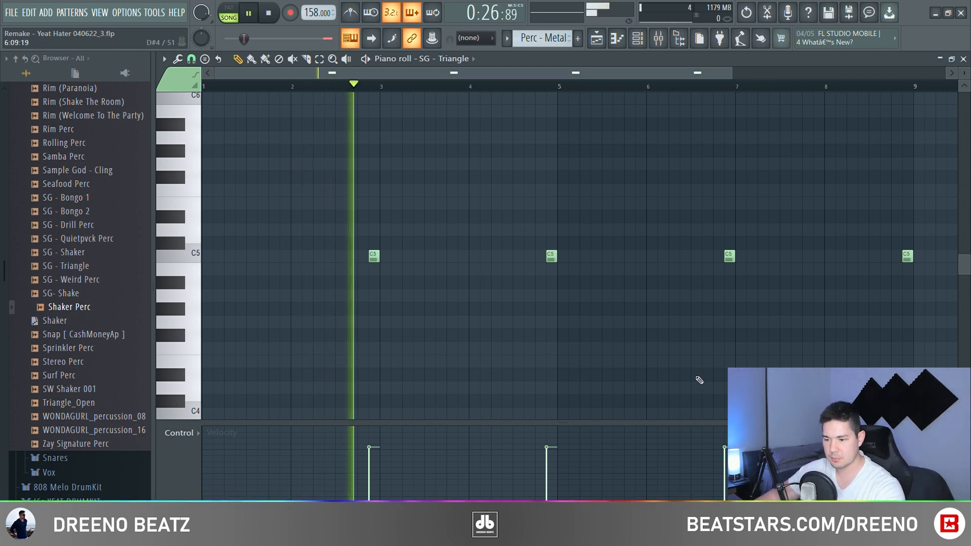
key(space)
Step: Enable the Go To YeatxKan Perc 1 track, inspect its sample settings, and play it with the drums
key(F5)
click(319, 392)
click(430, 386)
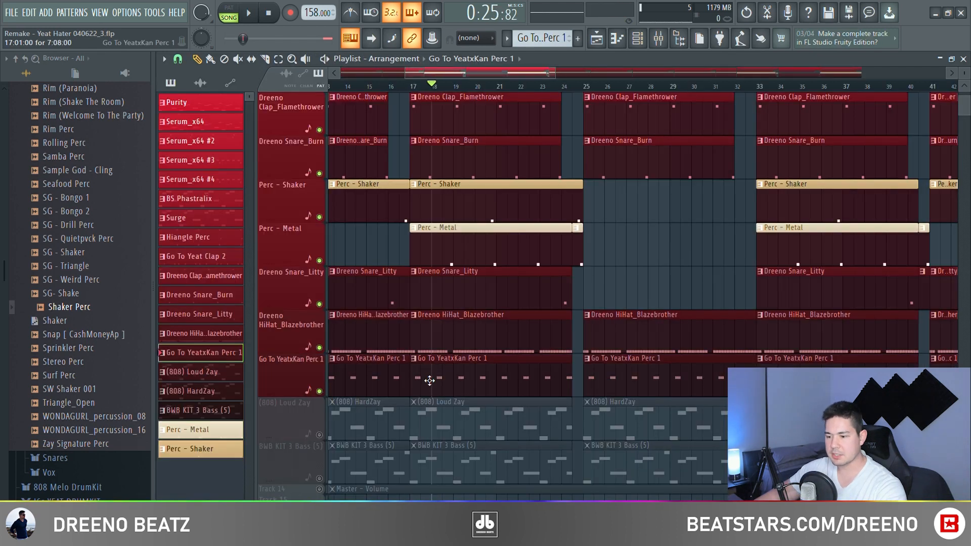
key(F6)
click(571, 393)
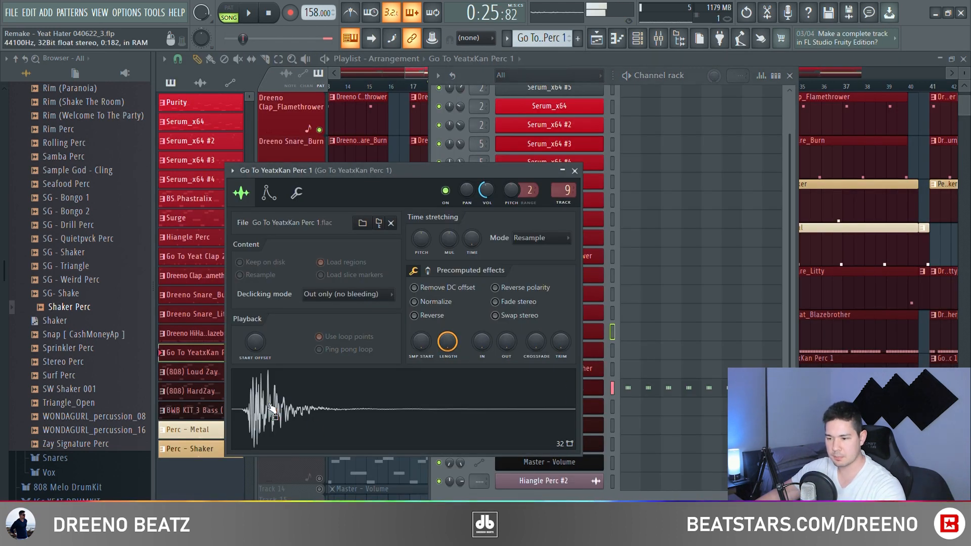
key(space)
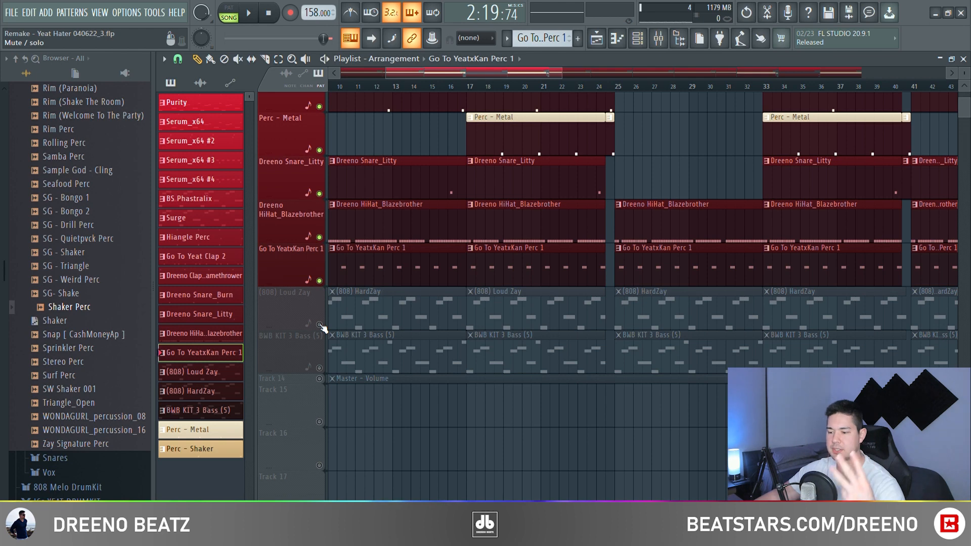
Step: Enable the (808) Loud Zay track and inspect the (808) Loud Zay channel's sampler settings
click(319, 324)
key(F6)
click(554, 406)
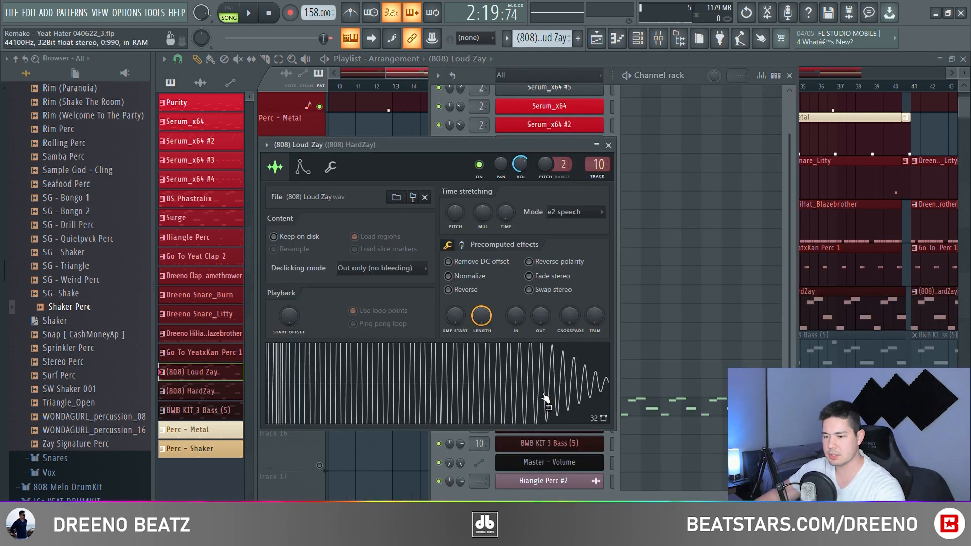
drag(387, 162, 344, 109)
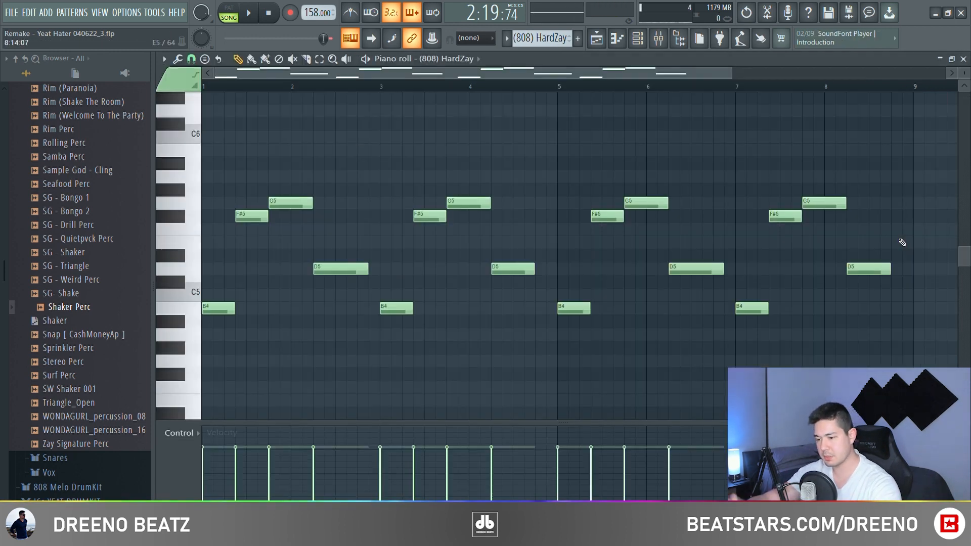
Step: Play the (808) HardZay pattern and open the Fruity soft clipper on the (808) HardZay mixer track
key(space)
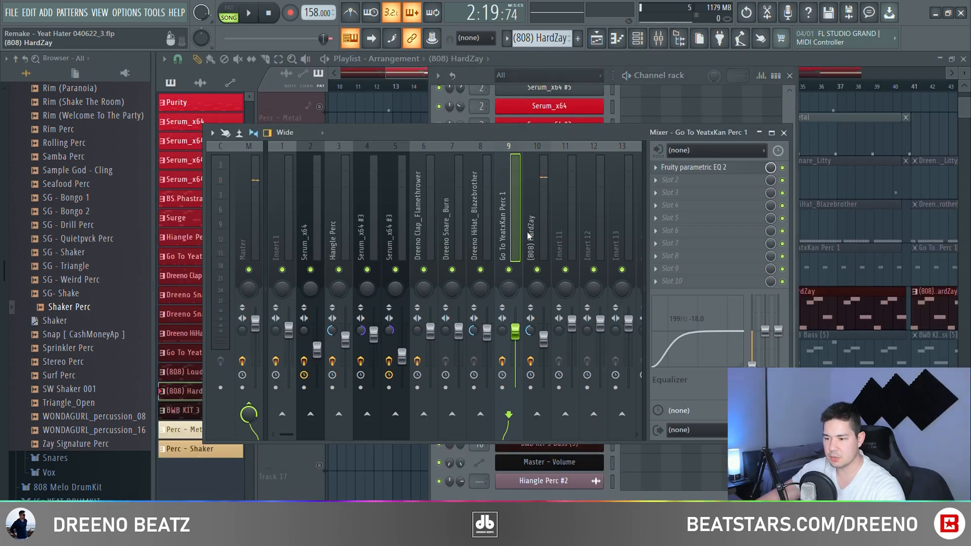
click(528, 236)
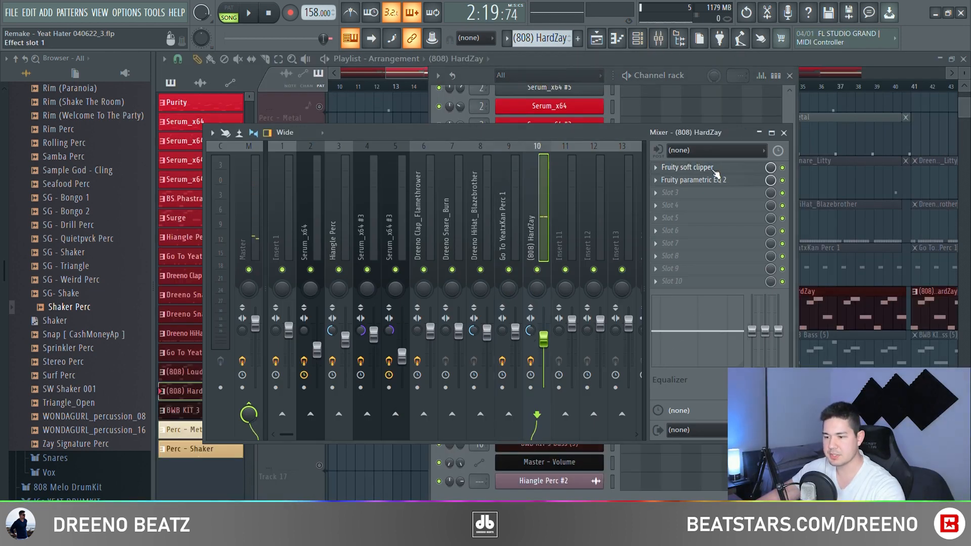
click(715, 169)
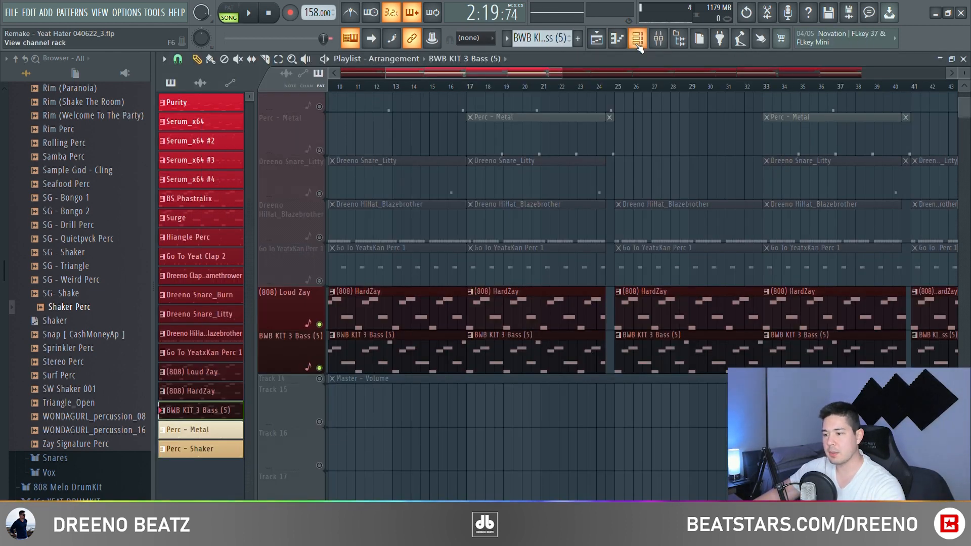
Step: Open the BWB KIT 3 Bass (5) channel from the channel rack to inspect its sample
click(638, 41)
drag(521, 67, 519, 58)
click(546, 435)
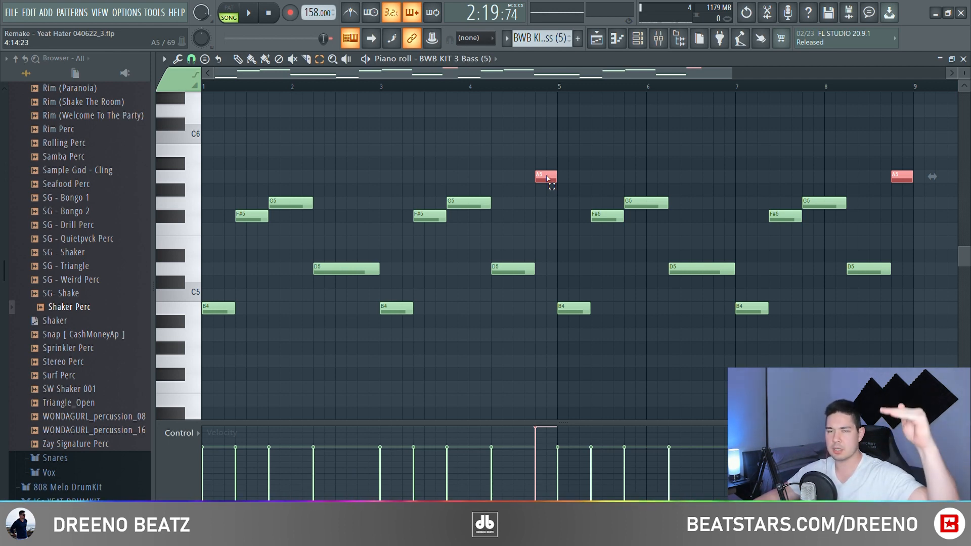
Step: Deselect the A5 notes in the BWB KIT 3 Bass (5) piano roll, play the pattern, and return to the playlist
click(910, 131)
key(space)
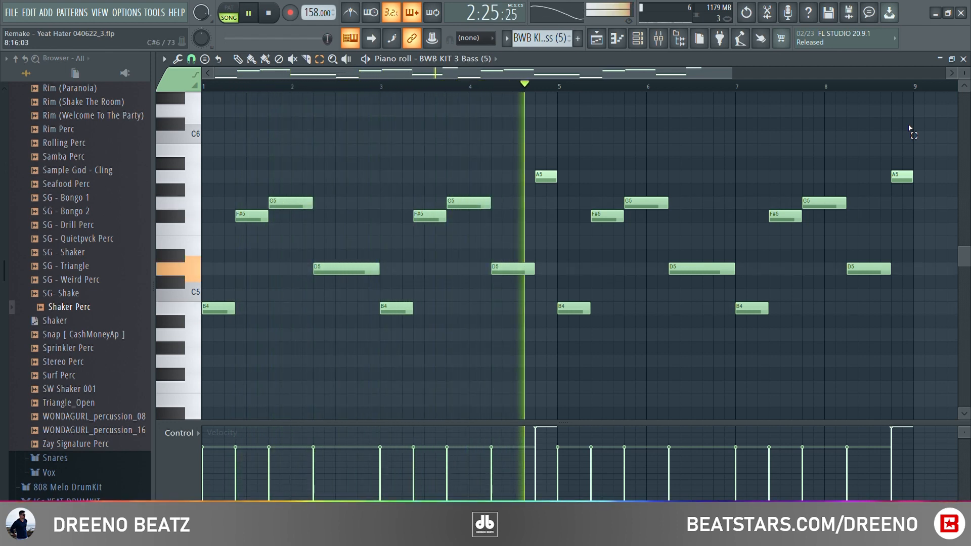
click(961, 59)
key(space)
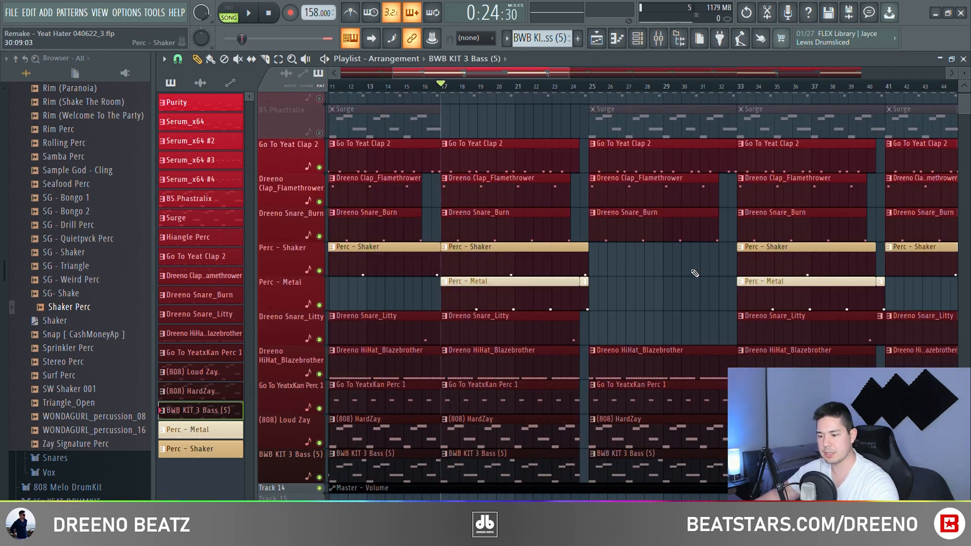
Step: Play the drum and bass tracks together from bar 17, and the full arrangement with all tracks enabled from bar 33
key(space)
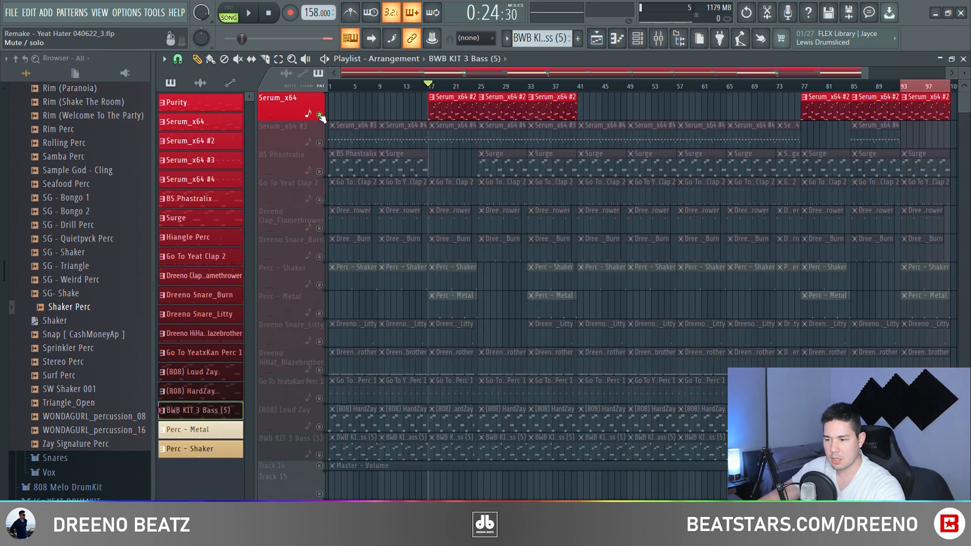
scroll(592, 333, up, 3)
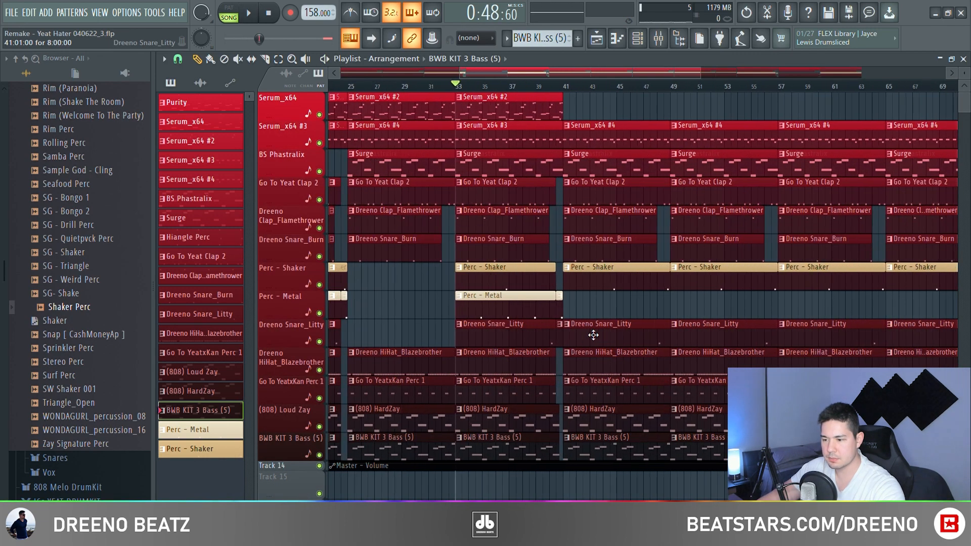
key(space)
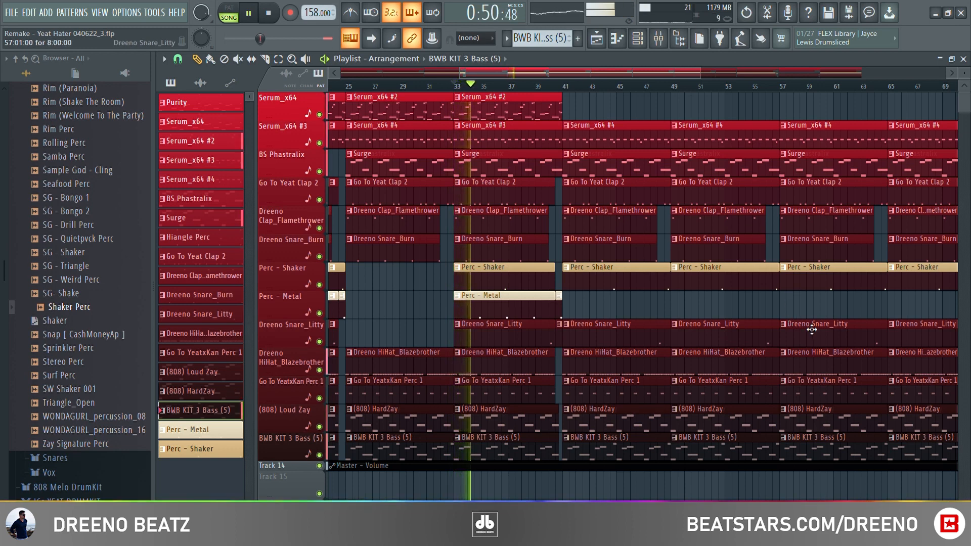